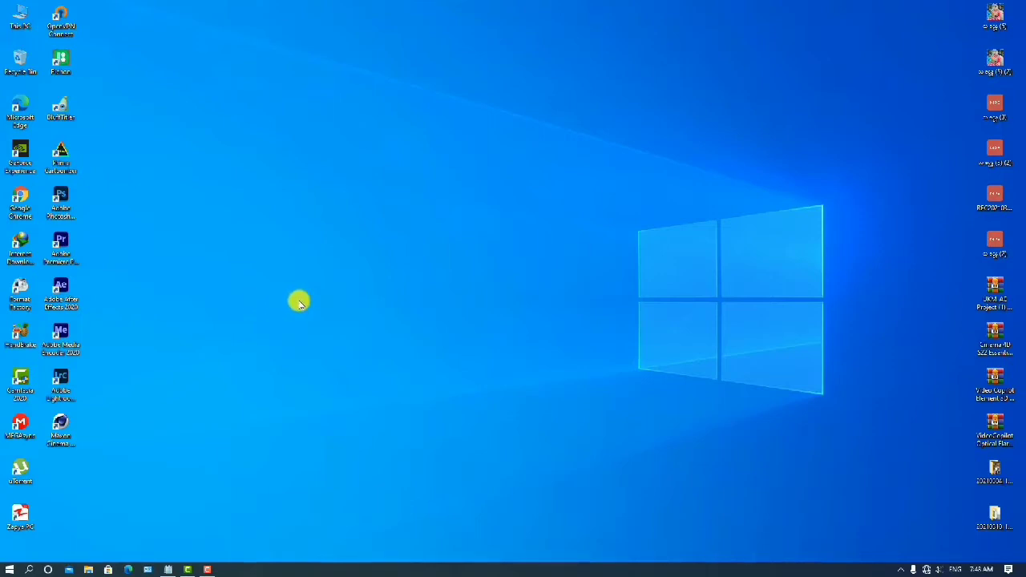
# Bring up the Notepad outline and review its three topics: window cleaning, system restore point, and Defragment and optimize Drives
pyautogui.click(170, 569)
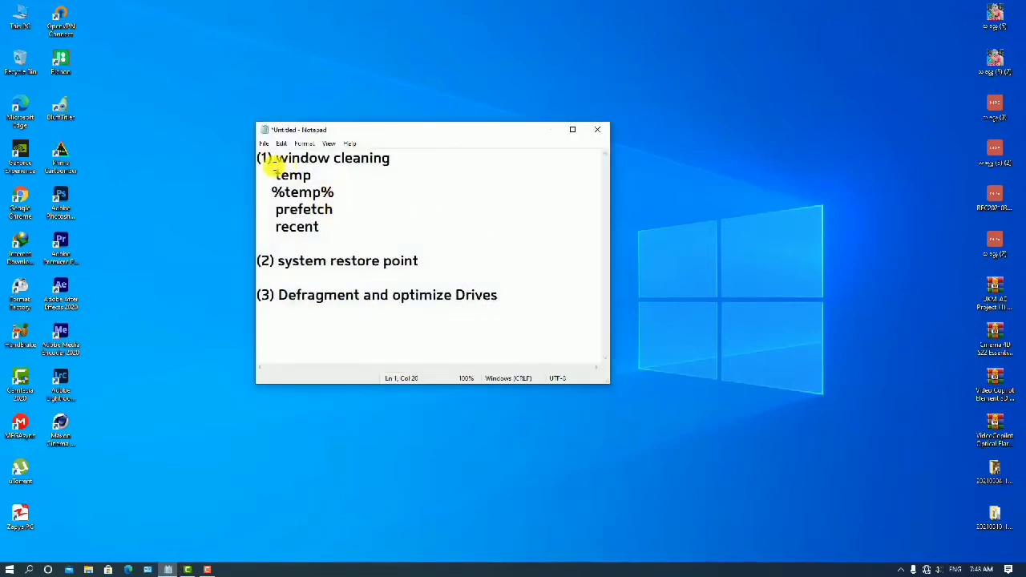
pyautogui.moveTo(268, 261); pyautogui.dragTo(308, 262)
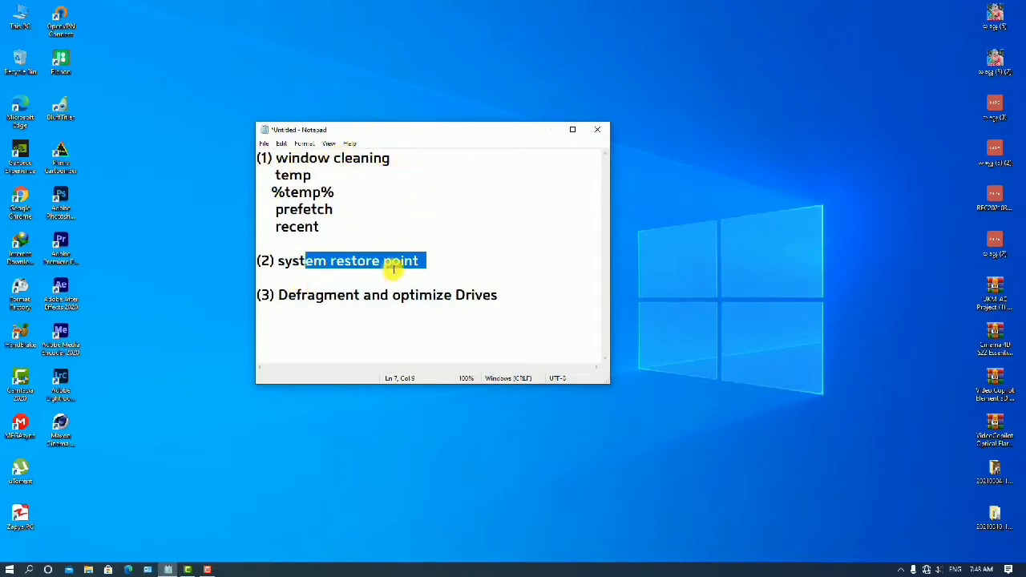
pyautogui.moveTo(442, 258); pyautogui.dragTo(257, 264)
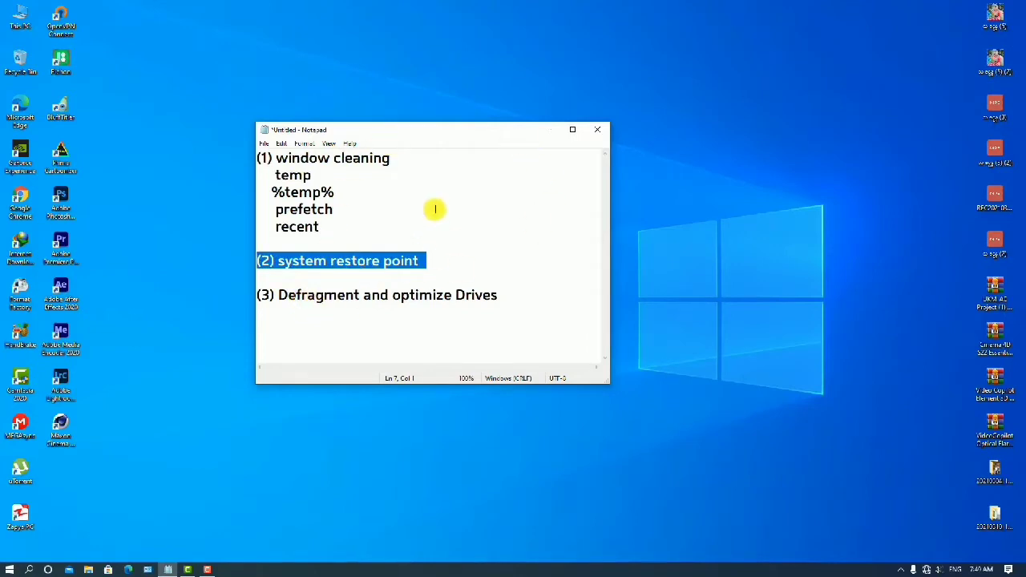
pyautogui.click(376, 209)
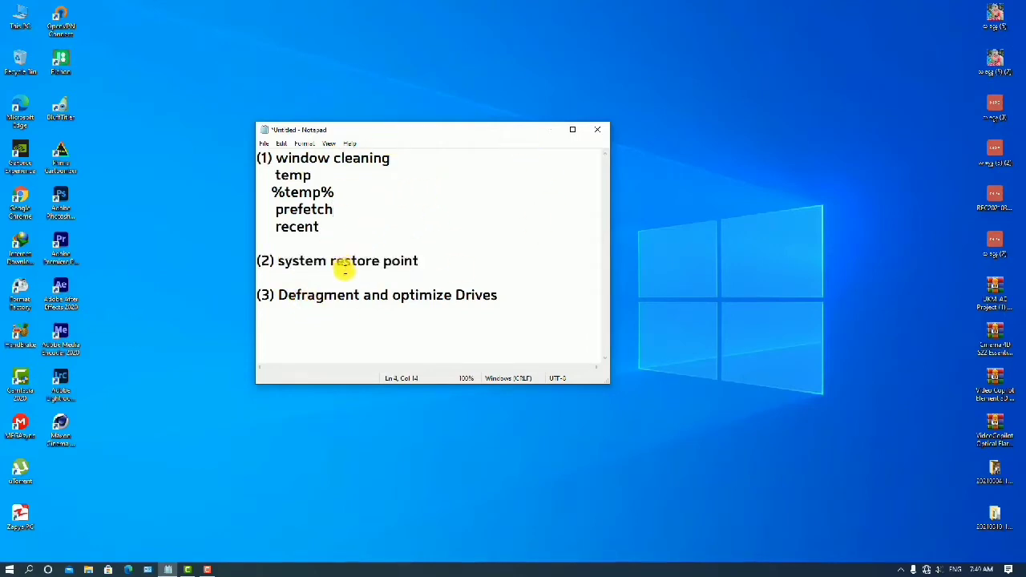
pyautogui.moveTo(435, 262); pyautogui.dragTo(257, 157)
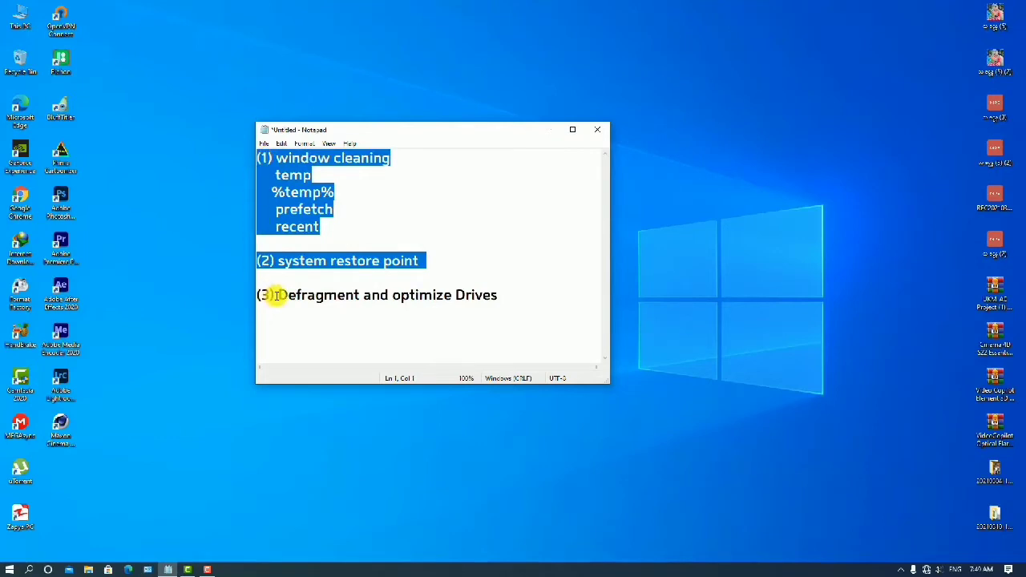
pyautogui.moveTo(538, 297); pyautogui.dragTo(185, 300)
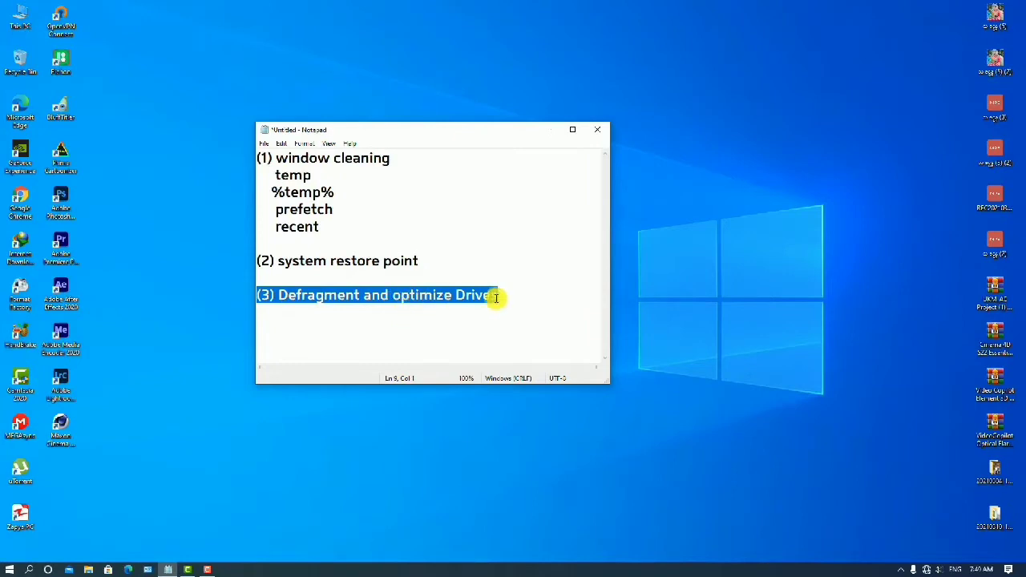
pyautogui.moveTo(525, 292); pyautogui.dragTo(222, 293)
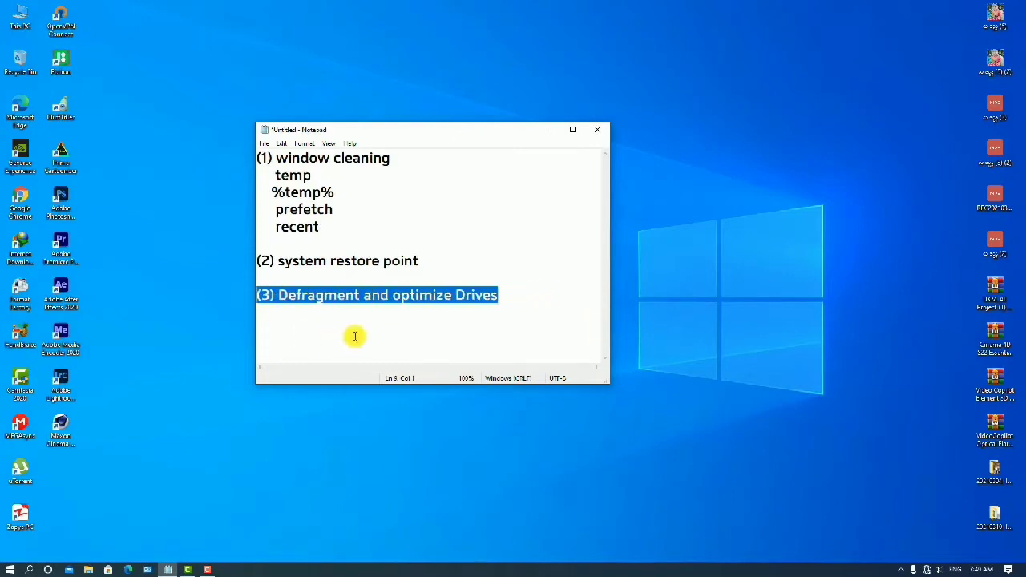
pyautogui.moveTo(271, 158); pyautogui.dragTo(390, 158)
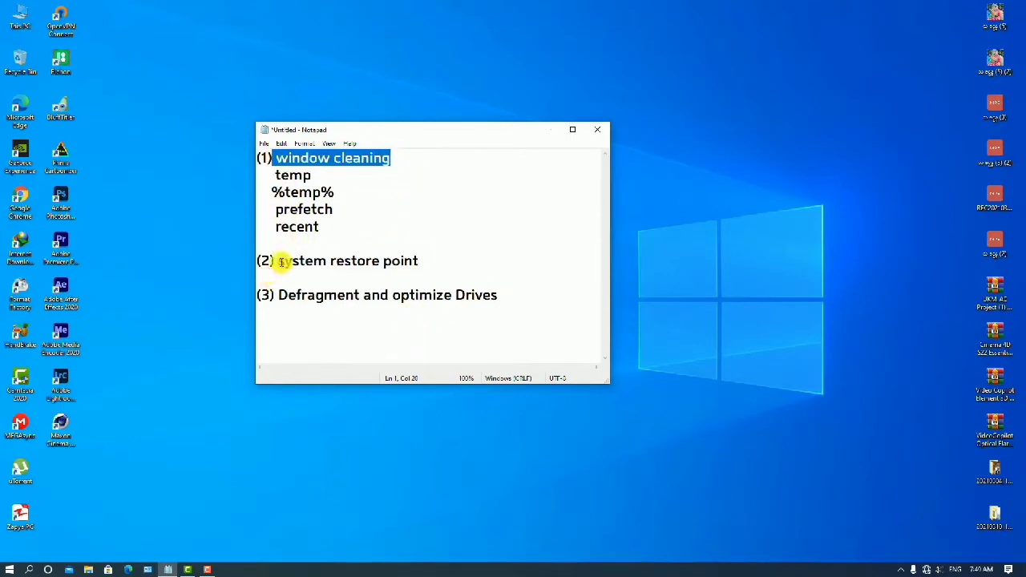
pyautogui.moveTo(278, 261); pyautogui.dragTo(468, 254)
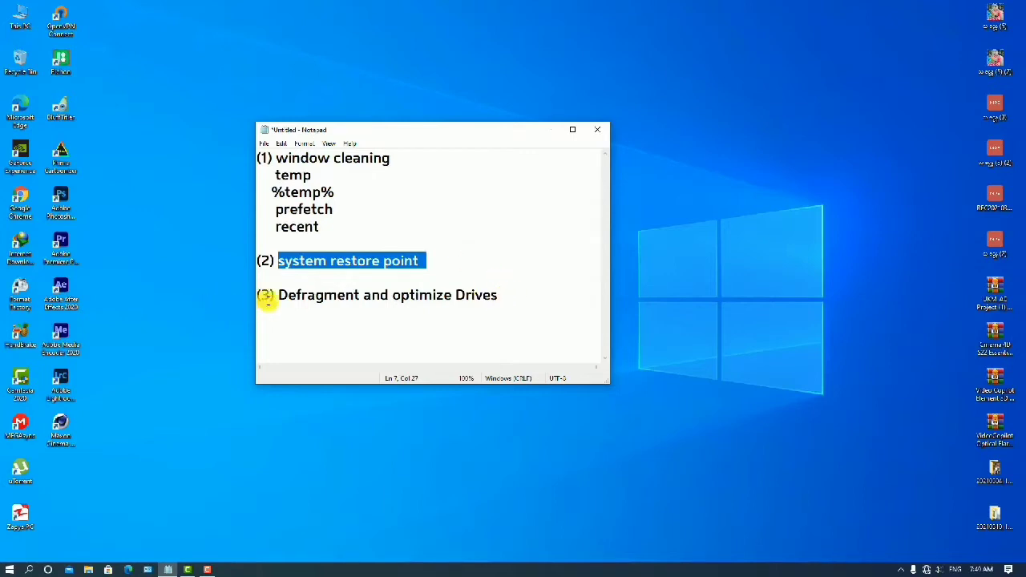
pyautogui.moveTo(278, 294); pyautogui.dragTo(210, 324)
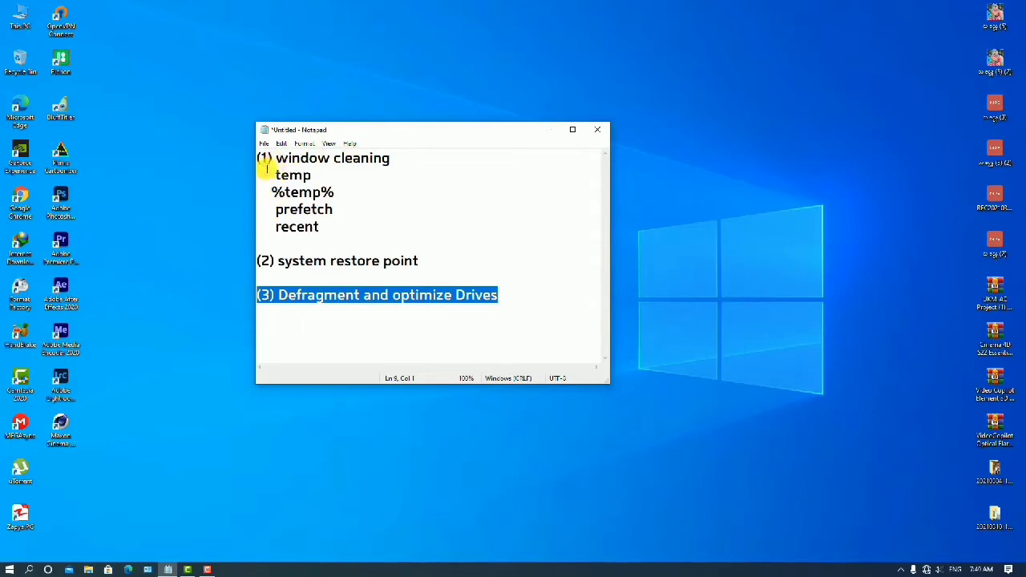
# Review the temp, %temp%, prefetch and recent entries listed under window cleaning in the notes
pyautogui.moveTo(273, 174); pyautogui.dragTo(360, 217)
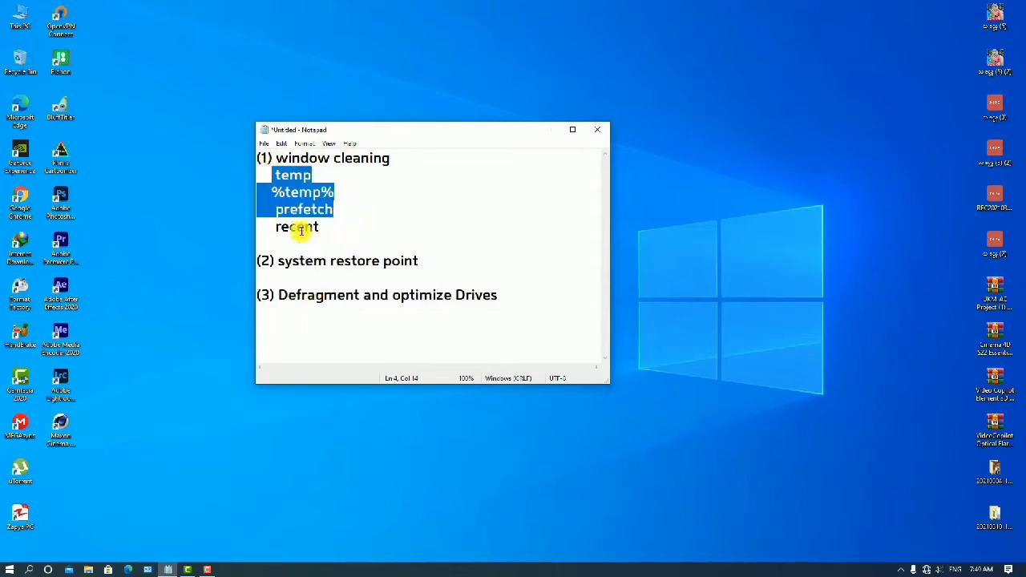
pyautogui.moveTo(276, 228); pyautogui.dragTo(325, 227)
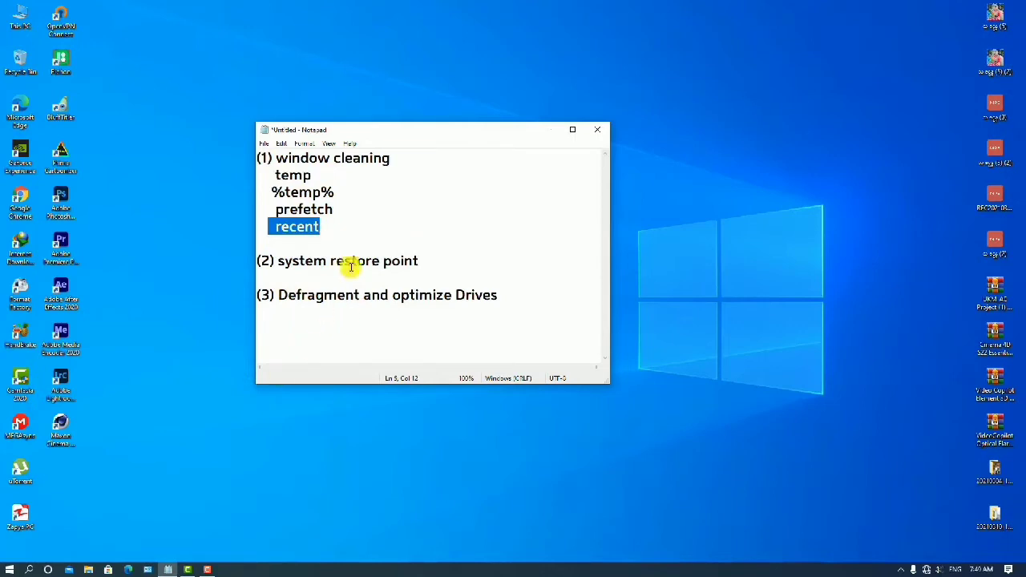
pyautogui.moveTo(355, 229); pyautogui.dragTo(275, 226)
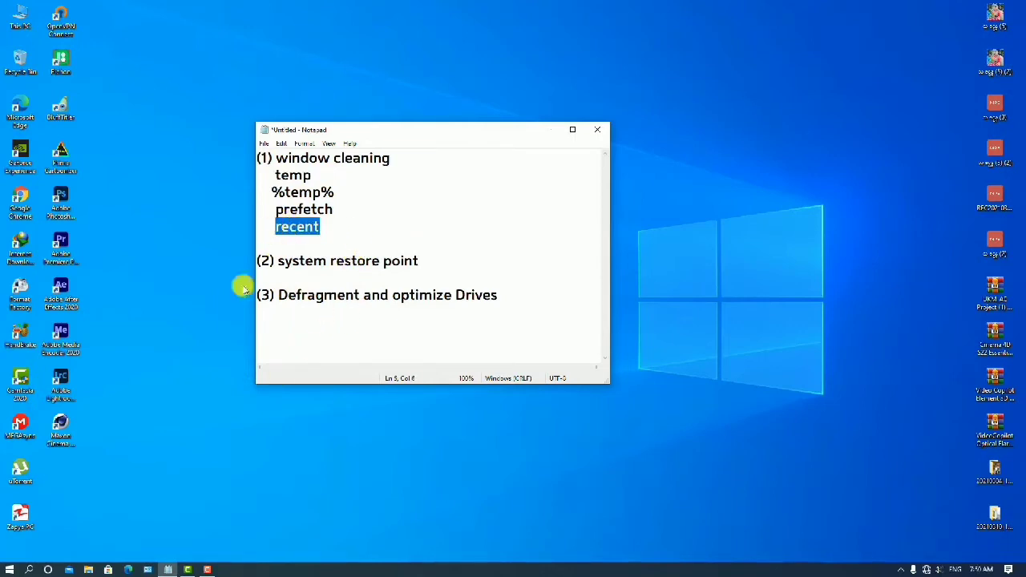
pyautogui.moveTo(275, 175); pyautogui.dragTo(345, 176)
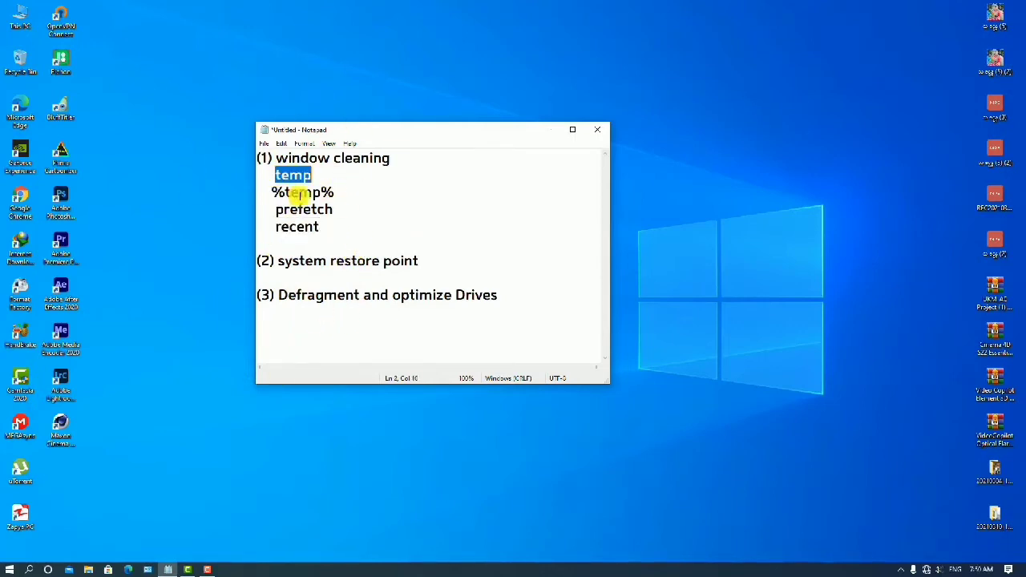
pyautogui.moveTo(270, 193); pyautogui.dragTo(248, 165)
pyautogui.click(332, 175)
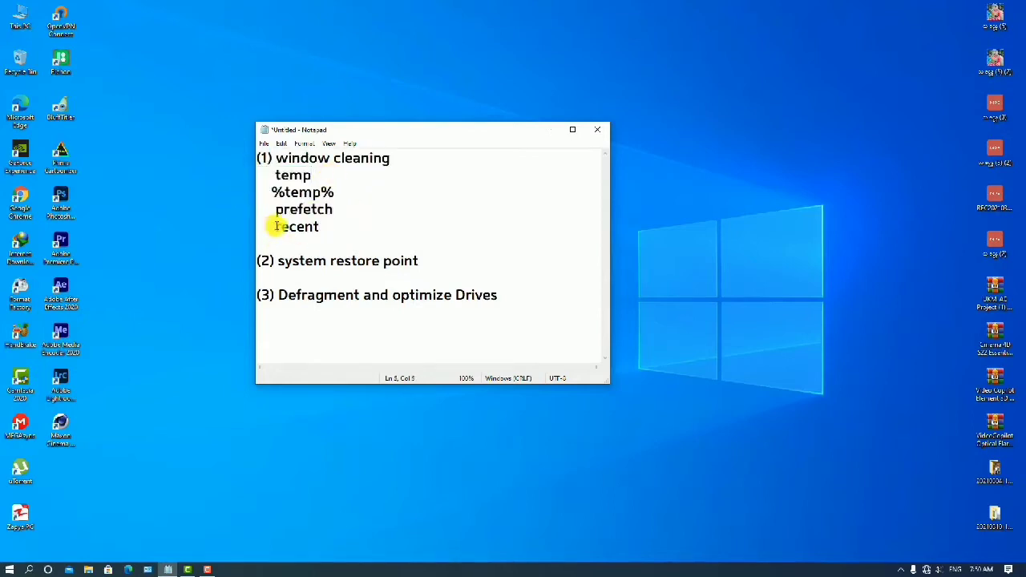
pyautogui.moveTo(270, 227); pyautogui.dragTo(248, 224)
pyautogui.click(341, 231)
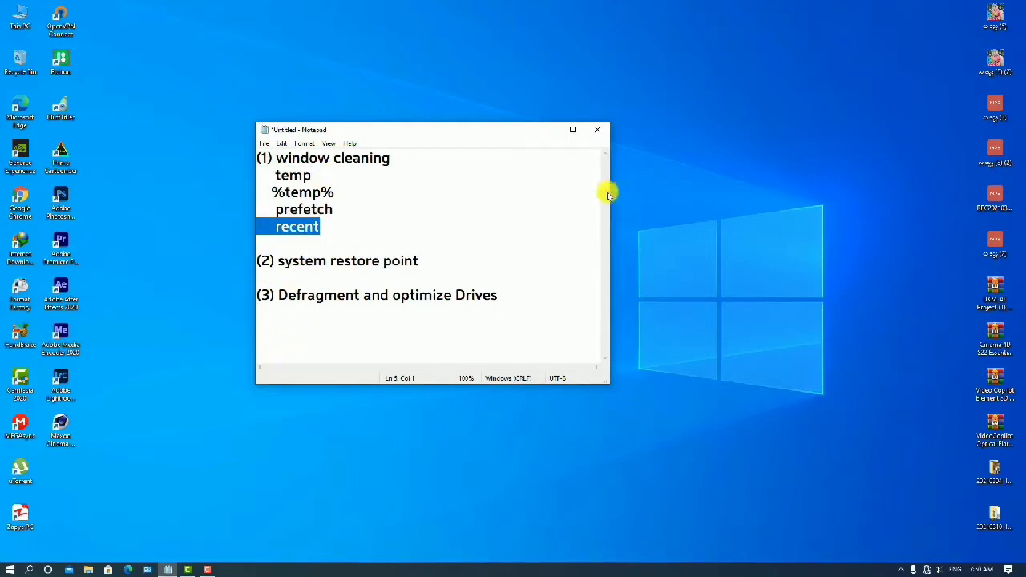
# Minimize the notes and refresh the desktop
pyautogui.click(549, 130)
pyautogui.rightClick(280, 152)
pyautogui.click(286, 181)
pyautogui.rightClick(240, 162)
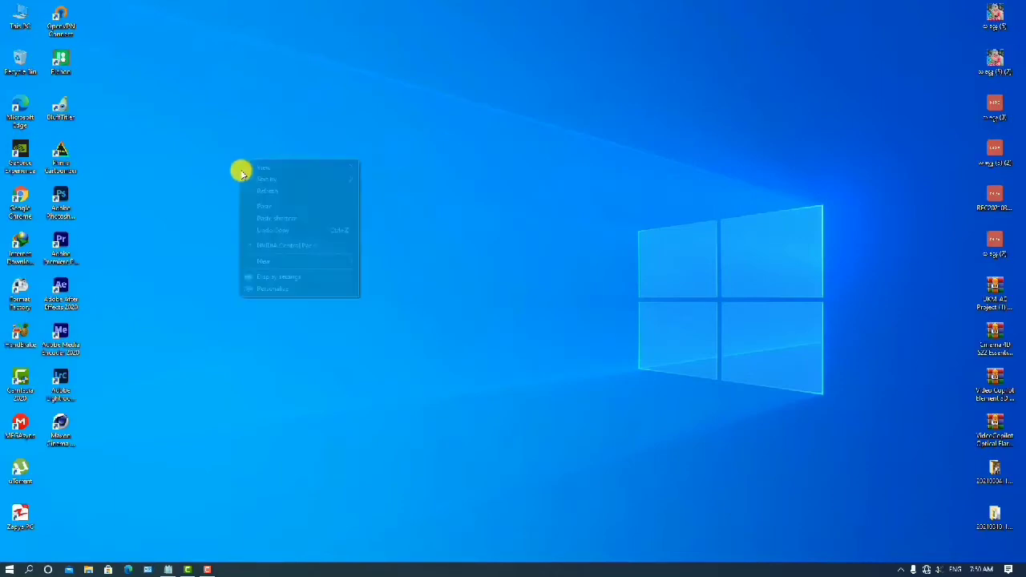
pyautogui.click(248, 195)
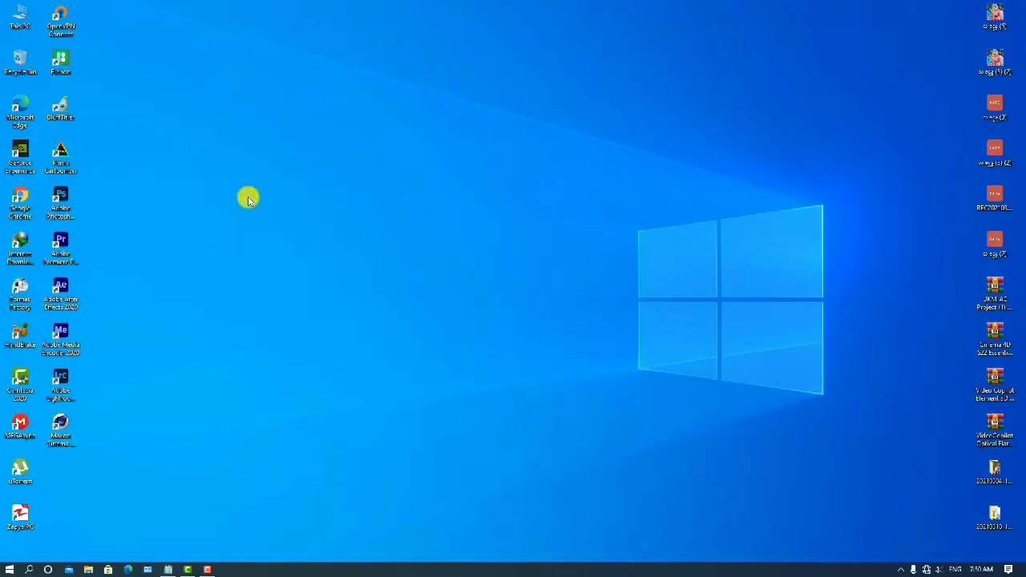
# Run the Windows command "recent" to open the Recent folder
pyautogui.press('super+r')
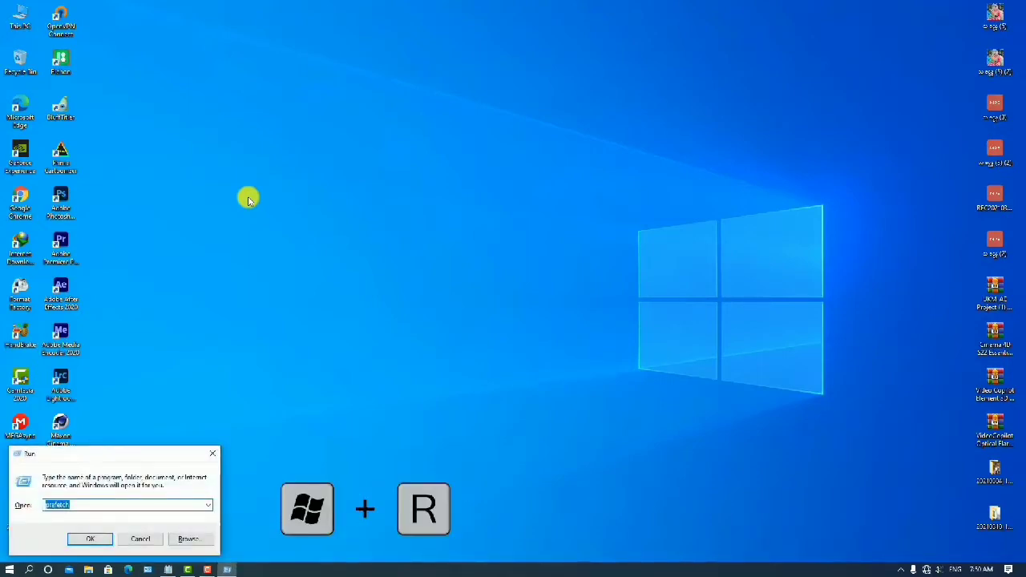
pyautogui.write('rec')
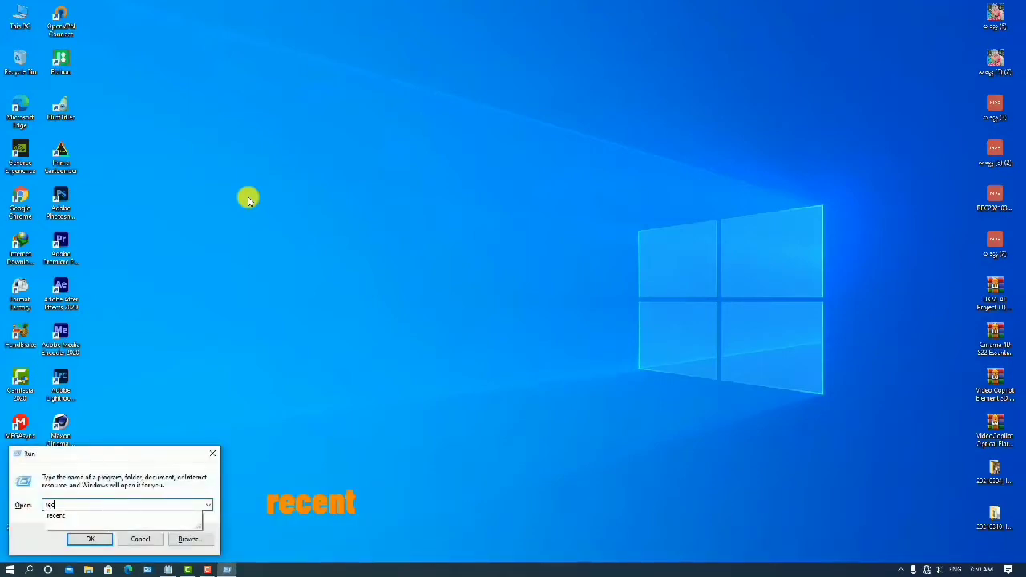
pyautogui.write('ent')
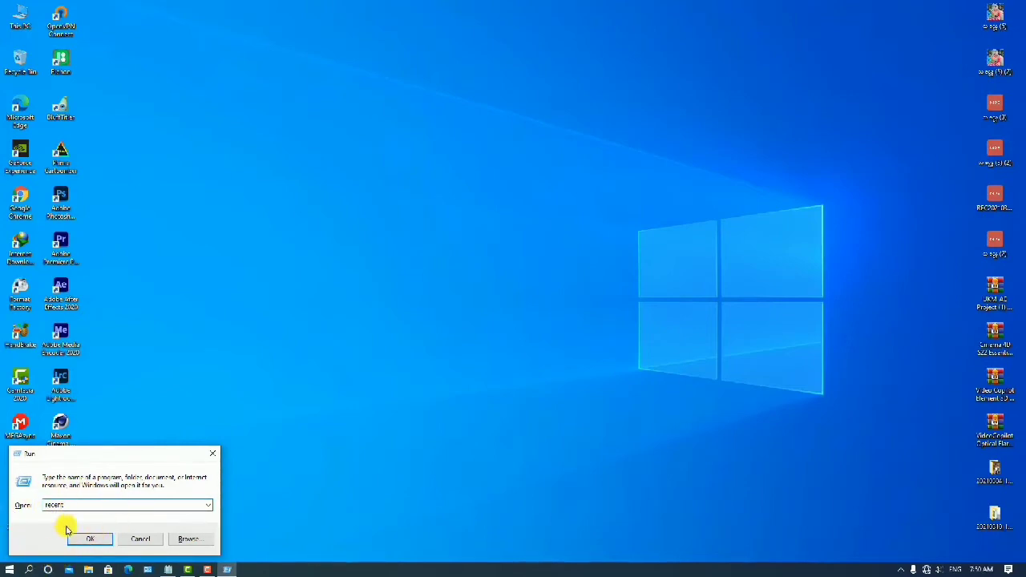
pyautogui.click(67, 498)
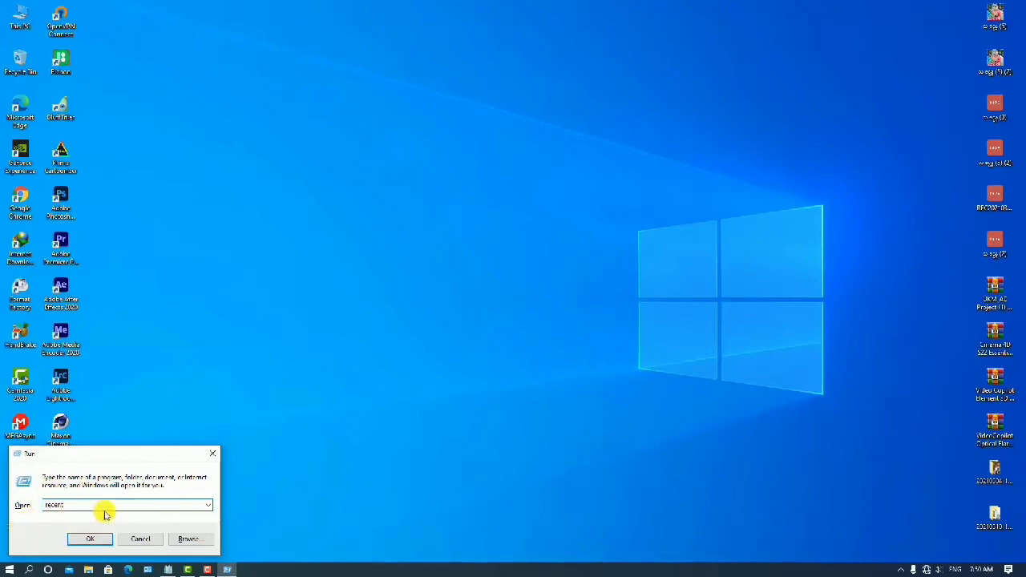
pyautogui.doubleClick(61, 506)
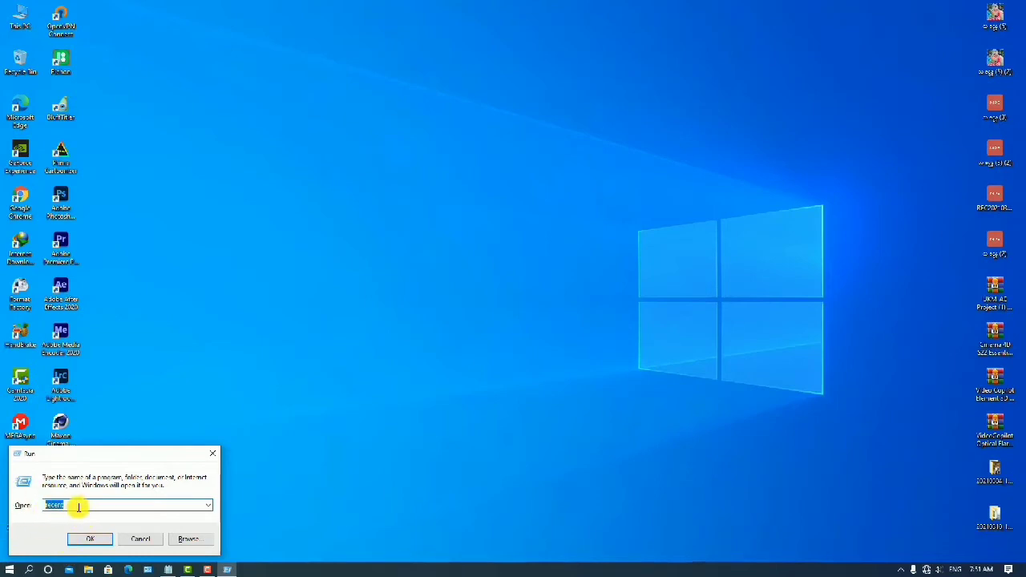
pyautogui.click(86, 538)
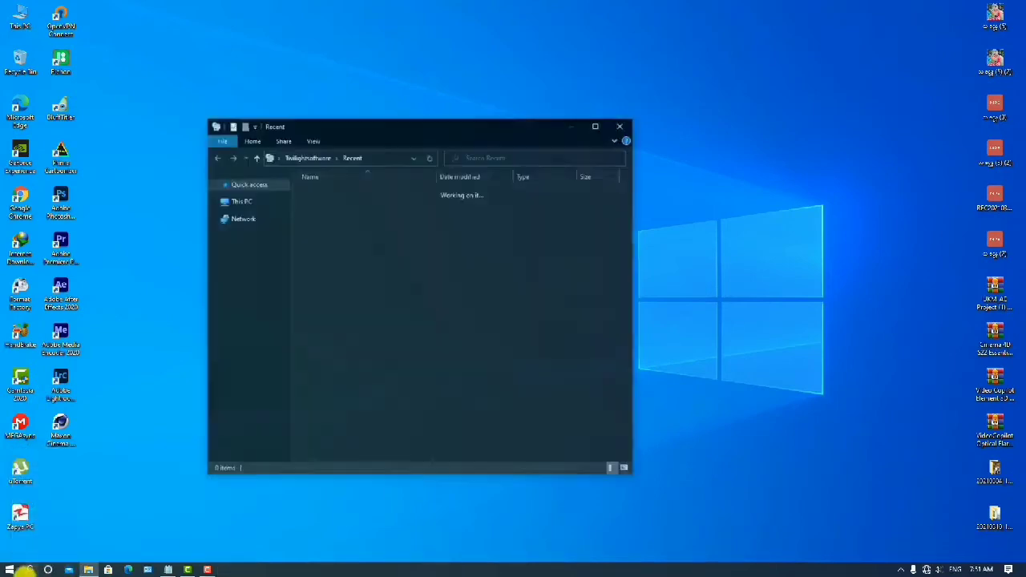
# Permanently delete all shortcuts in the Recent folder and close its window
pyautogui.scroll(-3, 361, 307)
pyautogui.scroll(-5, 363, 287)
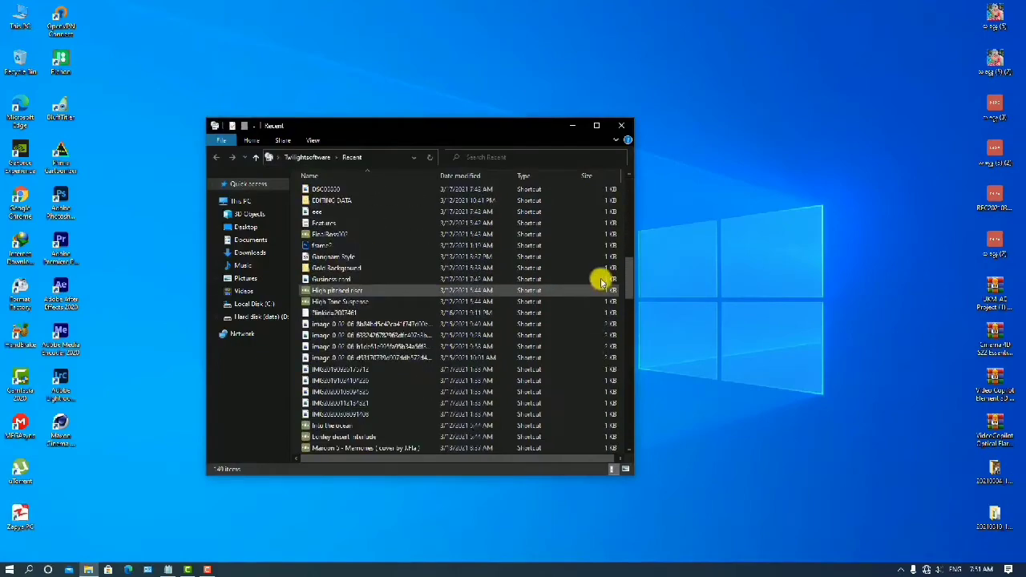
pyautogui.moveTo(630, 280); pyautogui.dragTo(621, 175)
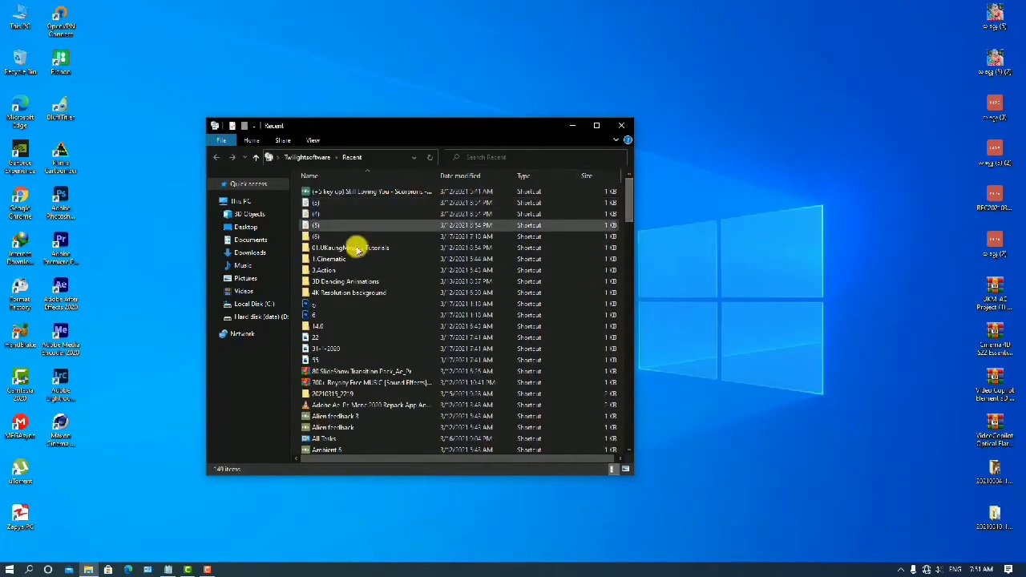
pyautogui.click(336, 195)
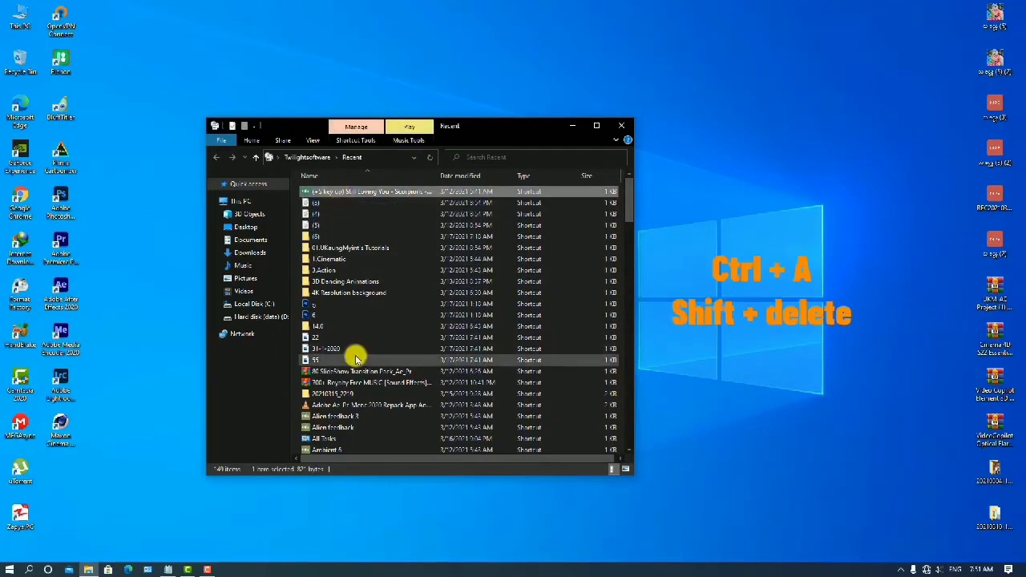
pyautogui.hotkey('ctrl', 'a')
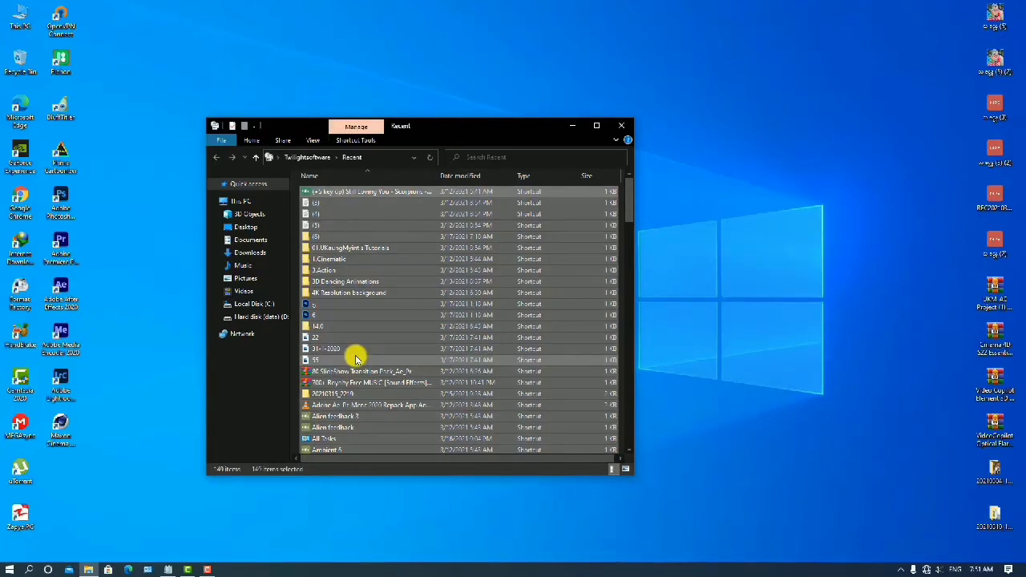
pyautogui.hotkey('shift', 'Delete')
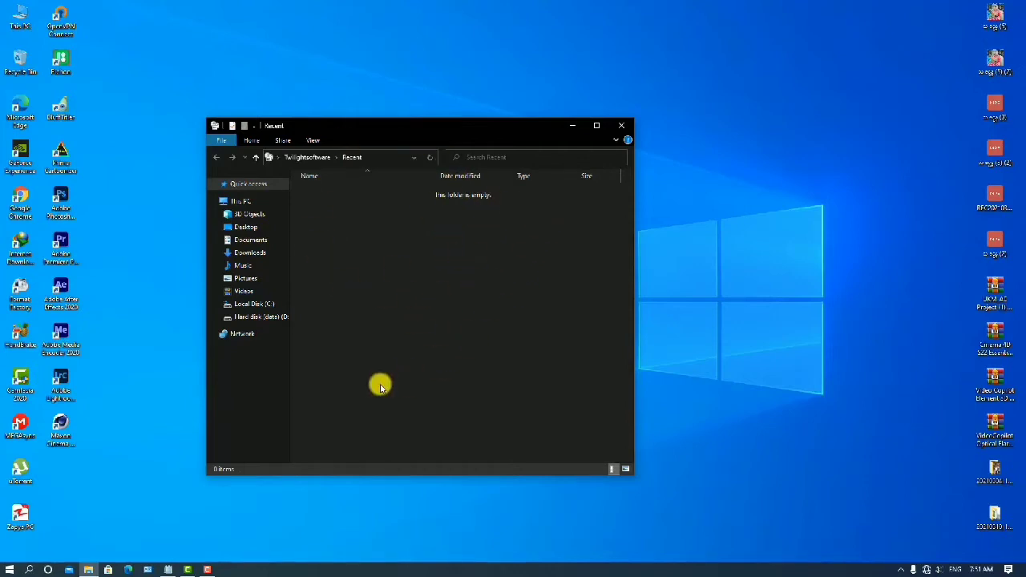
pyautogui.click(621, 125)
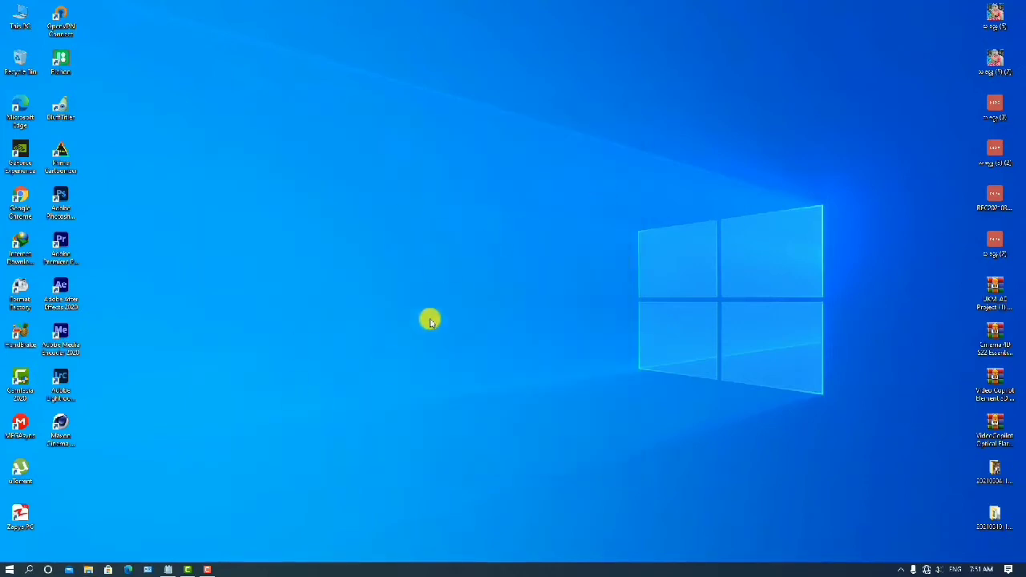
# Return to the Notepad outline and reread the window cleaning section, from its heading to the recent entry
pyautogui.click(167, 569)
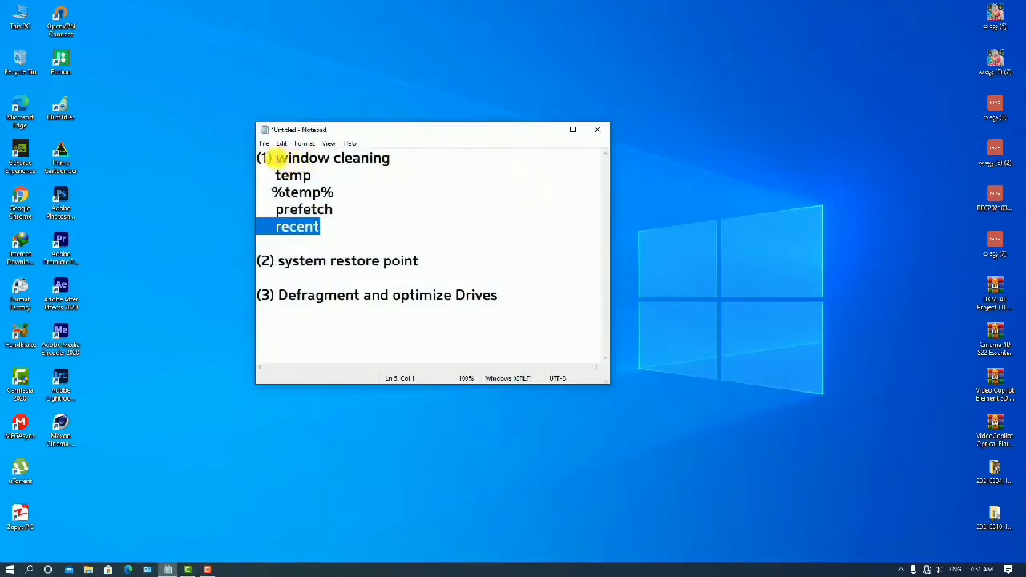
pyautogui.moveTo(276, 158); pyautogui.dragTo(389, 224)
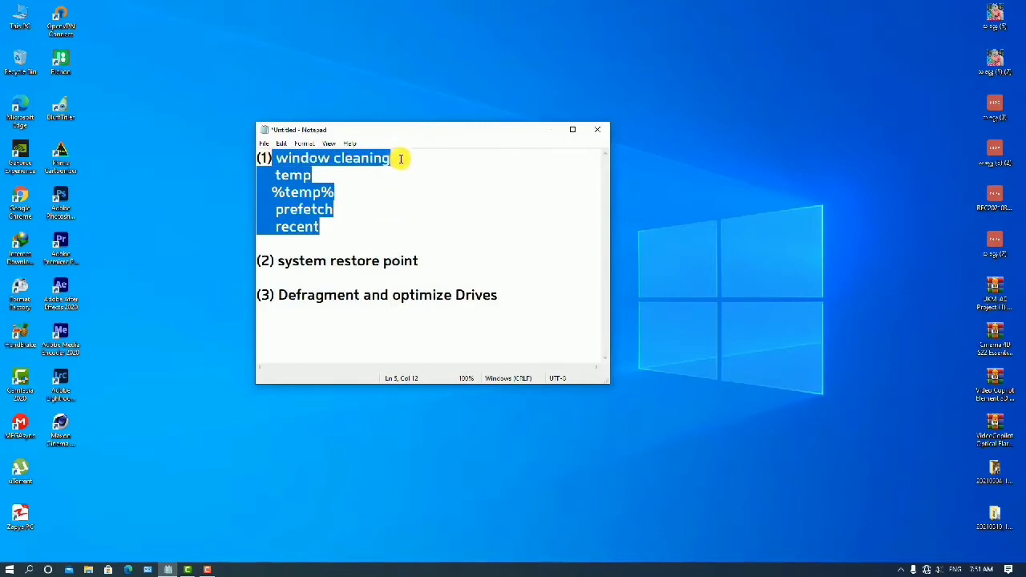
pyautogui.moveTo(401, 158); pyautogui.dragTo(238, 239)
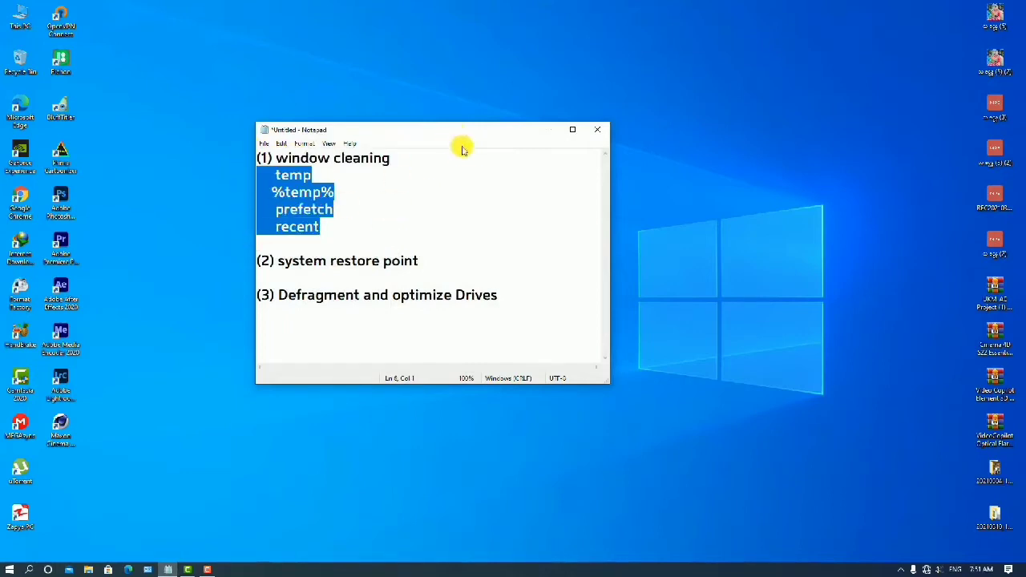
pyautogui.moveTo(400, 158); pyautogui.dragTo(224, 146)
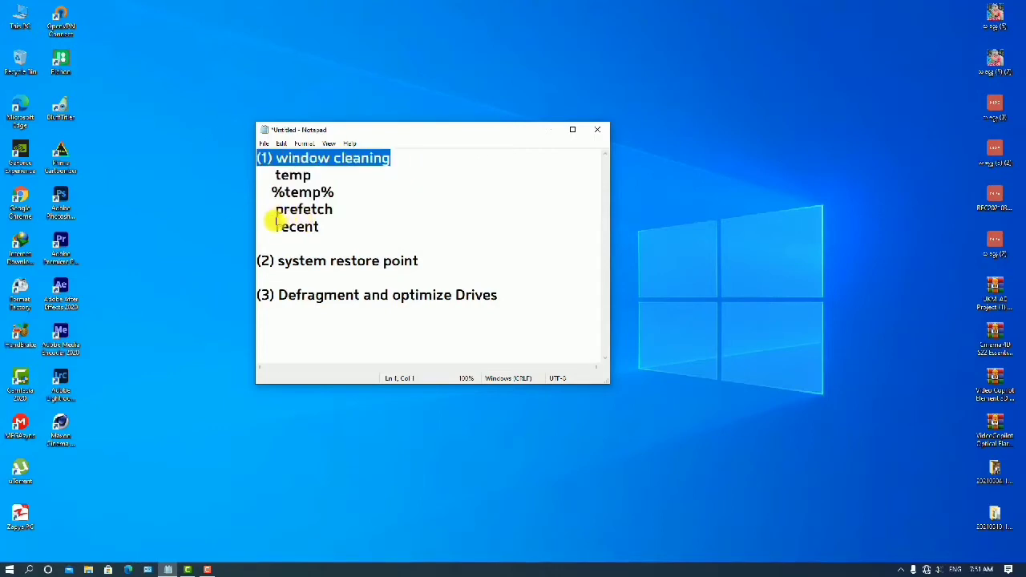
pyautogui.moveTo(269, 225); pyautogui.dragTo(343, 221)
pyautogui.moveTo(329, 229); pyautogui.dragTo(239, 248)
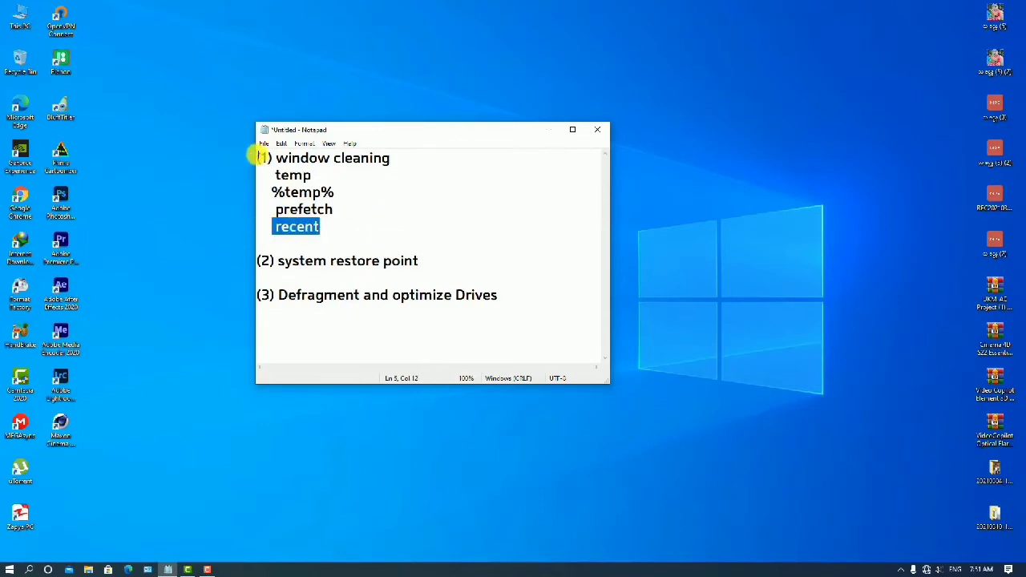
# Review the outline's three numbered headings: window cleaning, system restore point, and Defragment and optimize Drives
pyautogui.moveTo(264, 158); pyautogui.dragTo(498, 159)
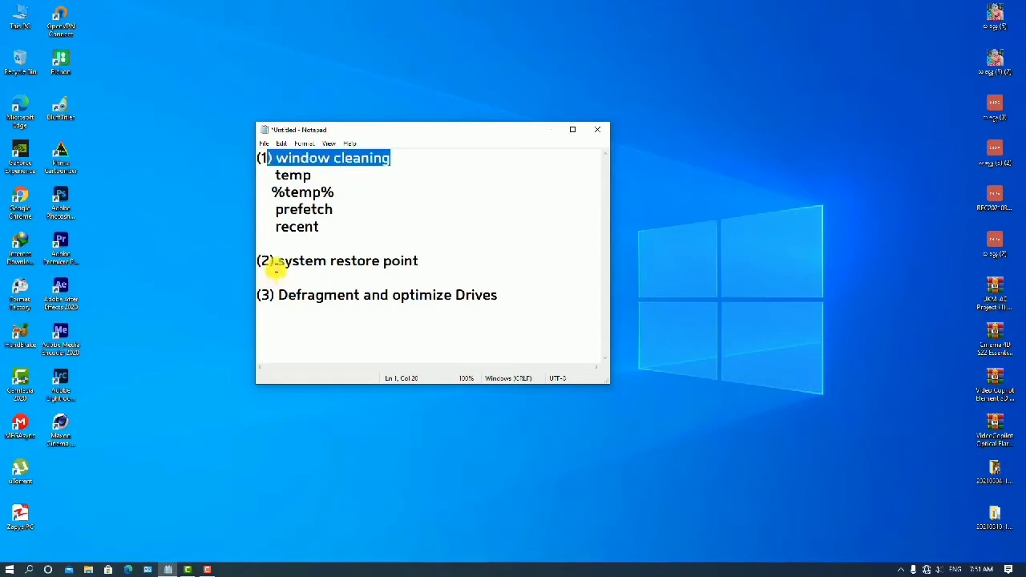
pyautogui.moveTo(275, 267); pyautogui.dragTo(481, 258)
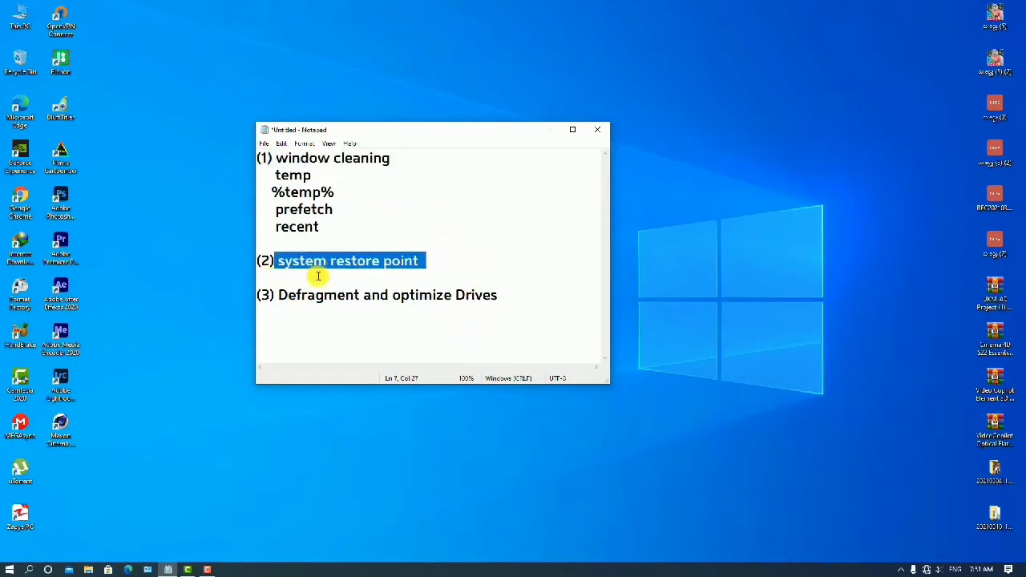
pyautogui.moveTo(278, 296); pyautogui.dragTo(559, 295)
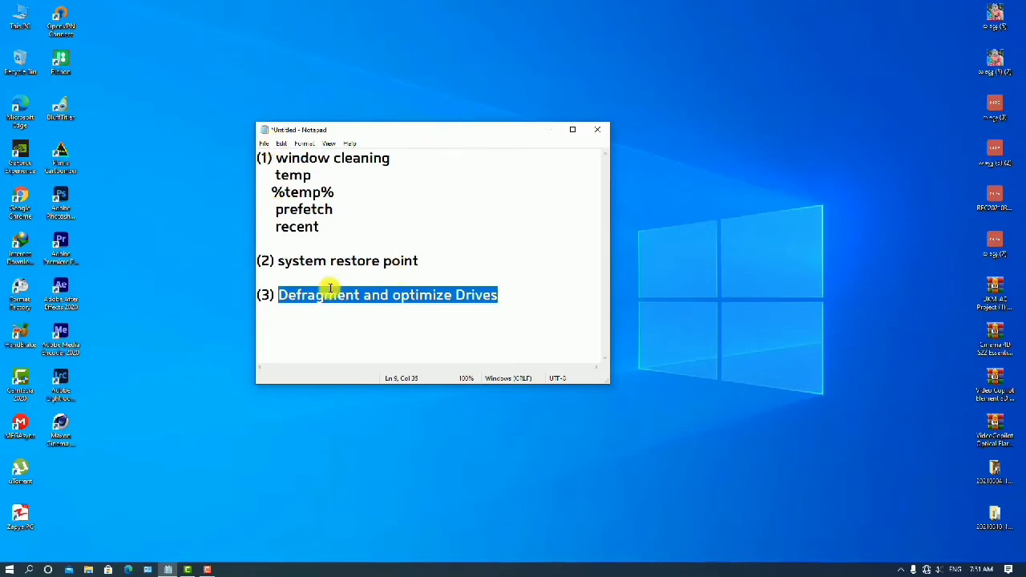
# Keep the unsaved Notepad outline open but minimized, and refresh the desktop twice
pyautogui.click(604, 133)
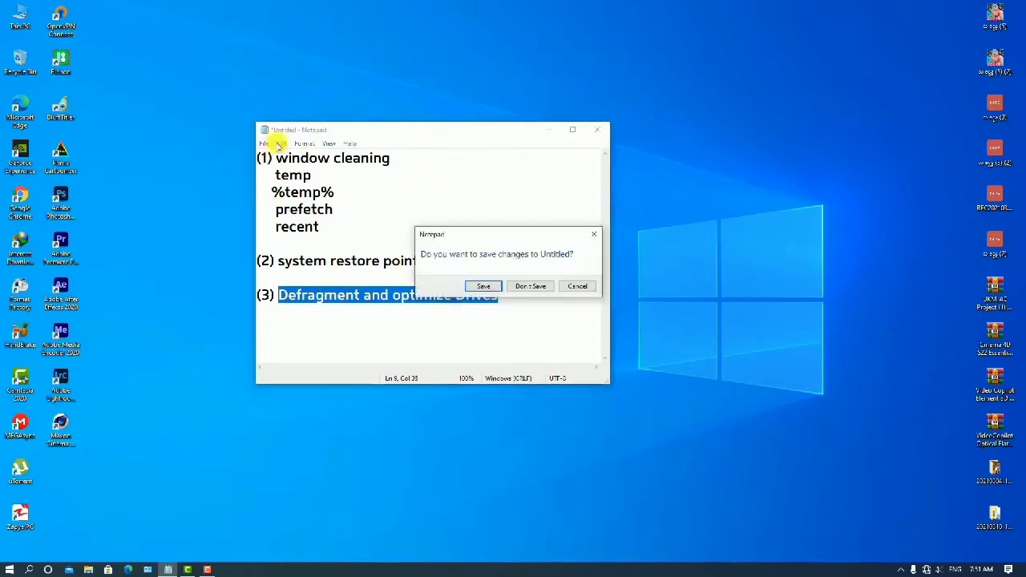
pyautogui.click(577, 287)
pyautogui.click(549, 130)
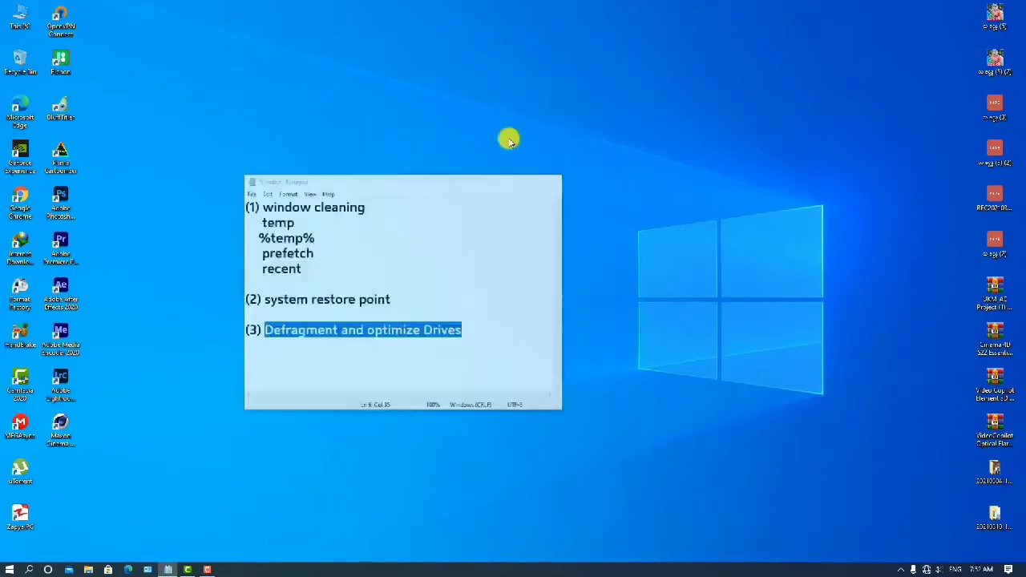
pyautogui.rightClick(328, 138)
pyautogui.click(337, 168)
pyautogui.rightClick(270, 140)
pyautogui.click(274, 168)
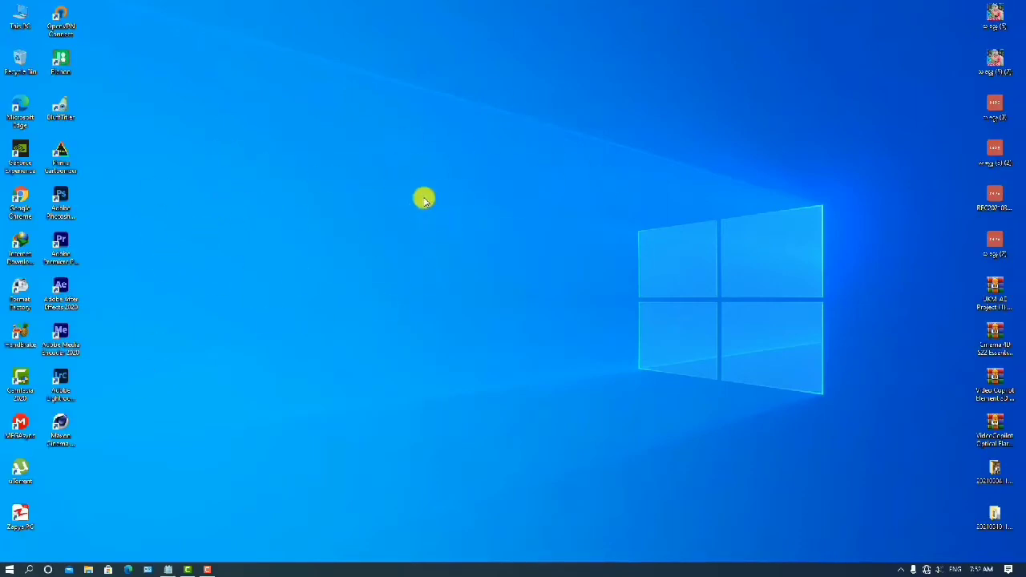
# Find Defragment and Optimize Drives among the Windows Administrative Tools and pin it to the taskbar
pyautogui.click(4, 569)
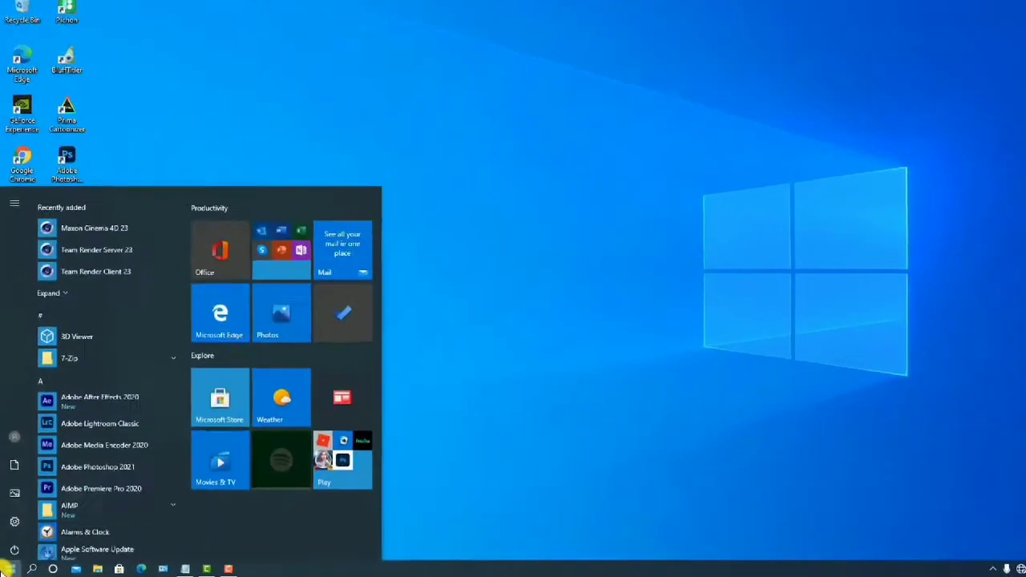
pyautogui.scroll(-5, 80, 502)
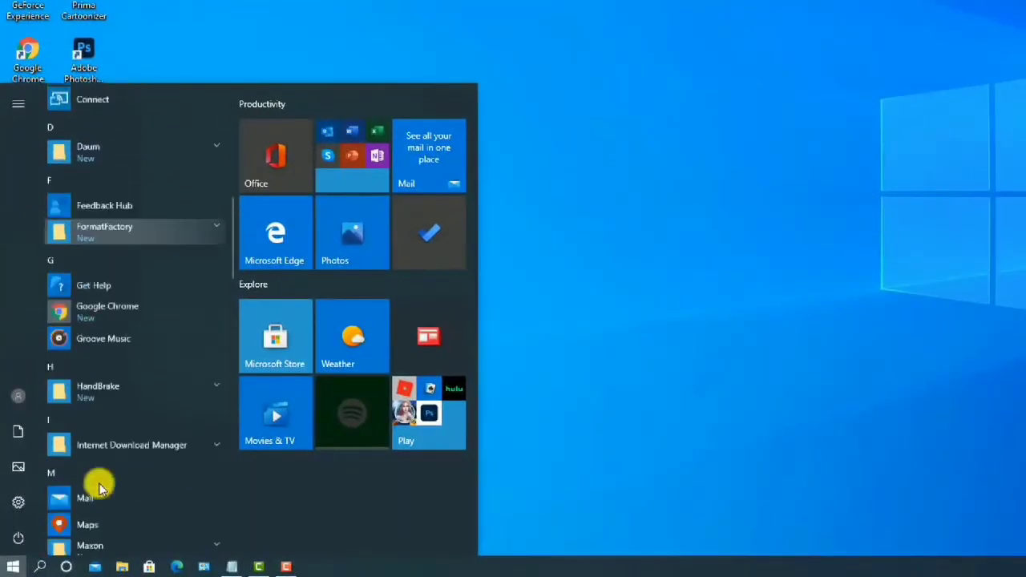
pyautogui.scroll(-15, 100, 486)
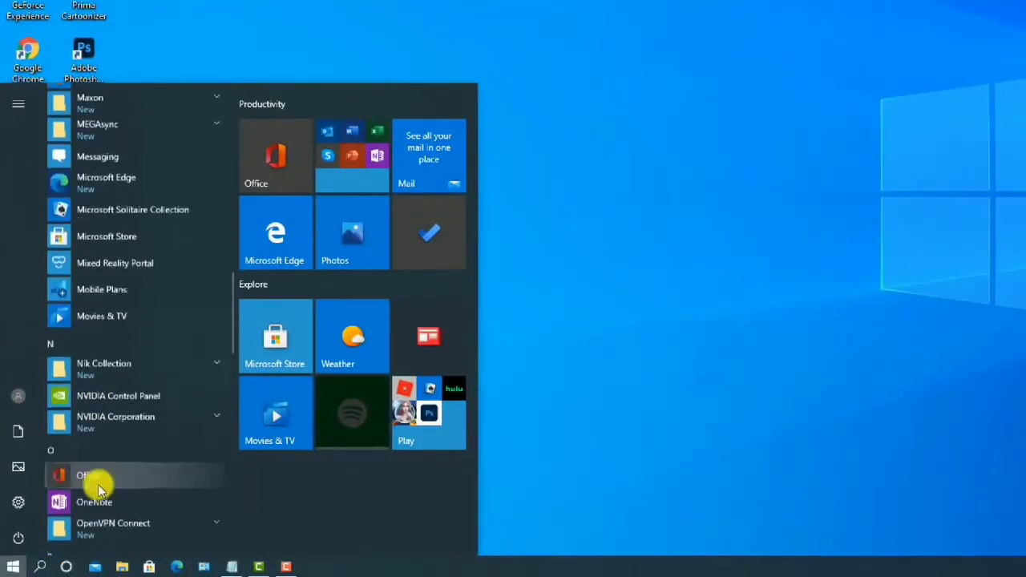
pyautogui.scroll(3, 134, 416)
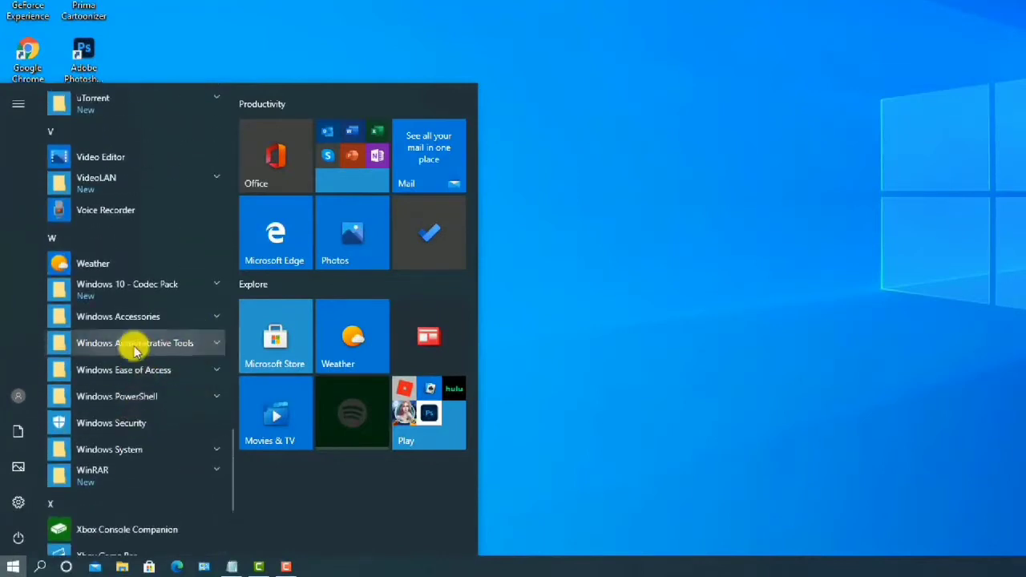
pyautogui.click(177, 346)
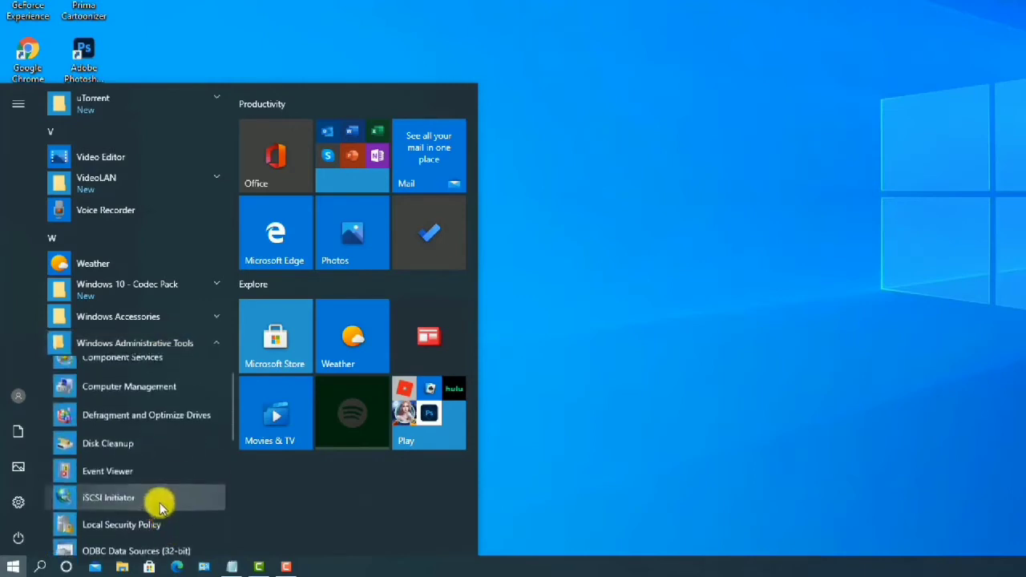
pyautogui.rightClick(103, 425)
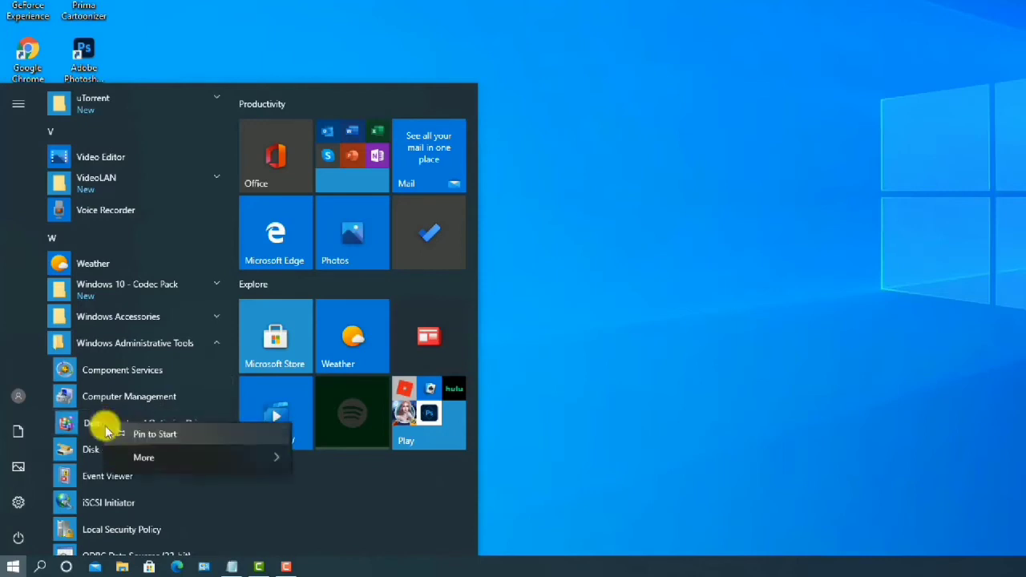
pyautogui.moveTo(168, 469)
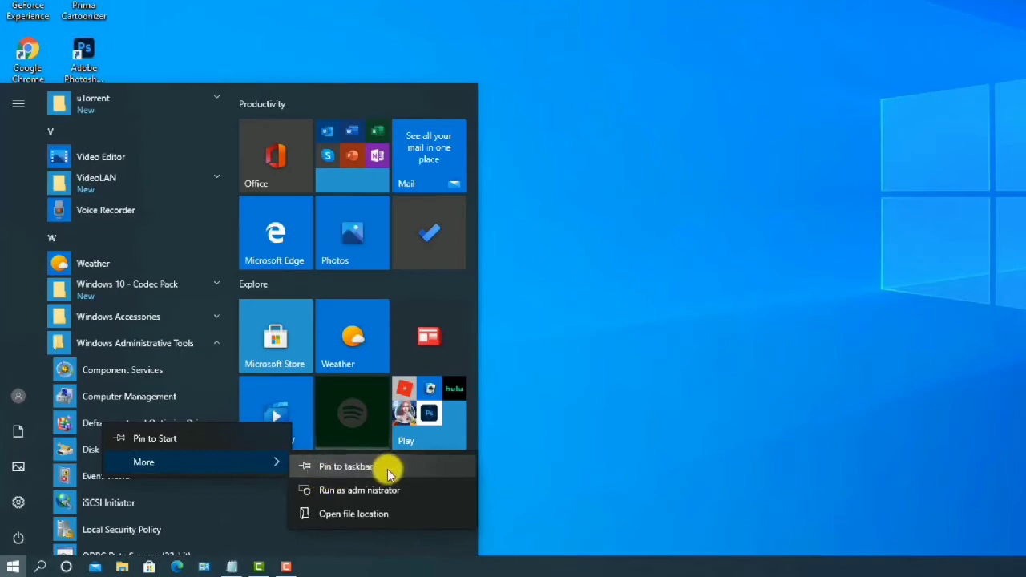
pyautogui.click(339, 474)
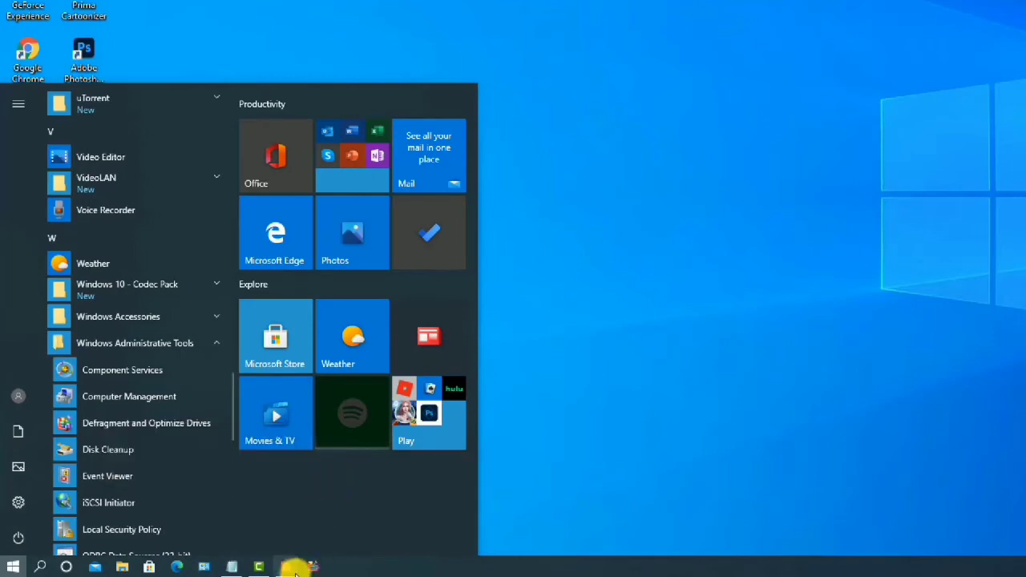
pyautogui.click(755, 251)
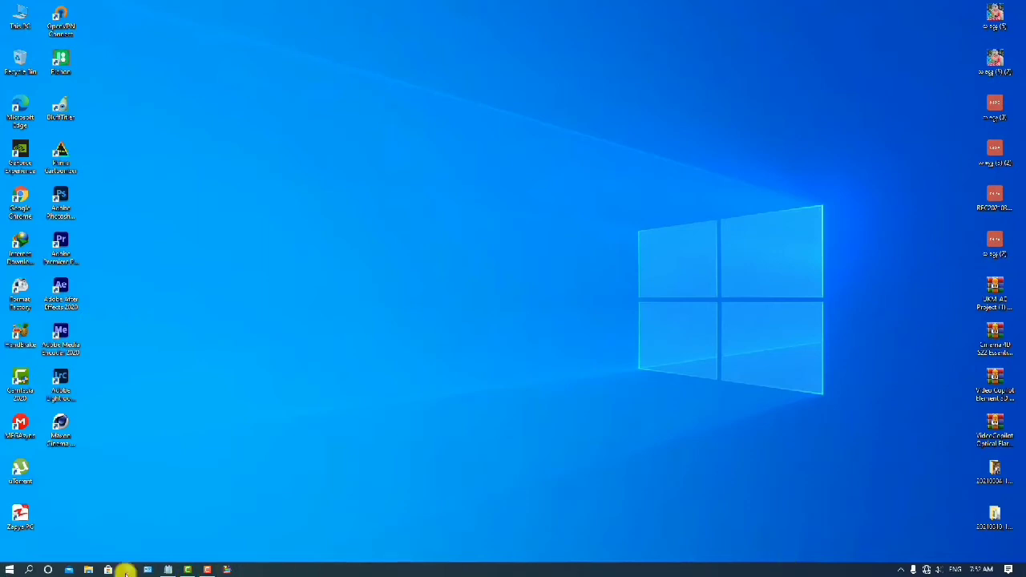
# Open the pinned Optimize Drives tool and turn off its scheduled optimization
pyautogui.click(225, 569)
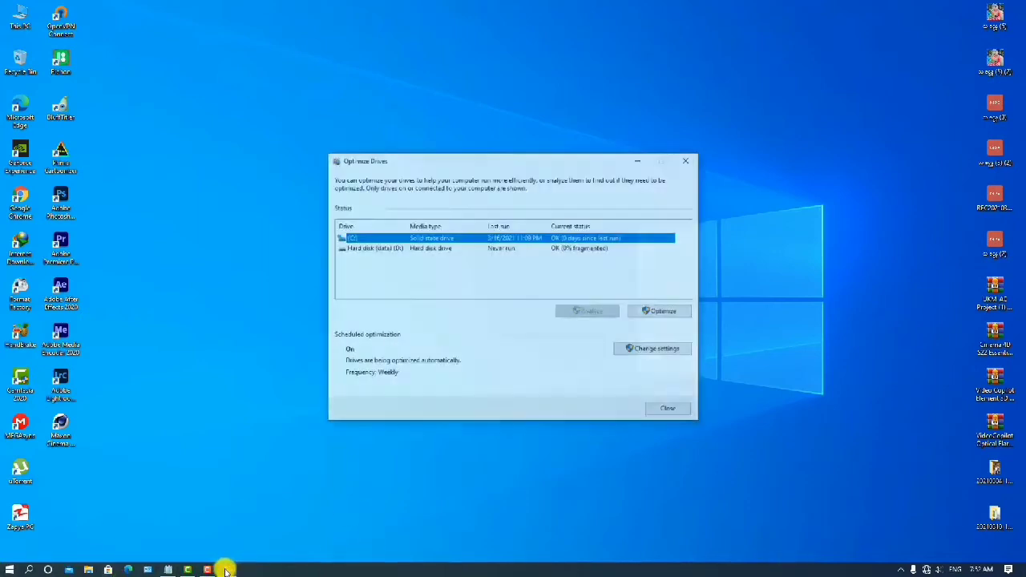
pyautogui.moveTo(481, 158); pyautogui.dragTo(402, 158)
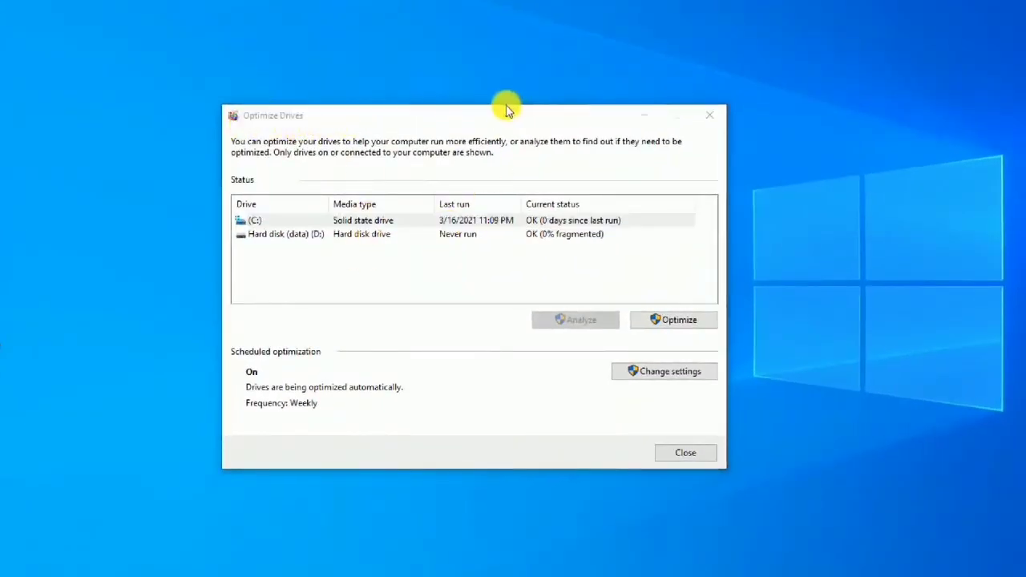
pyautogui.moveTo(504, 103); pyautogui.dragTo(452, 97)
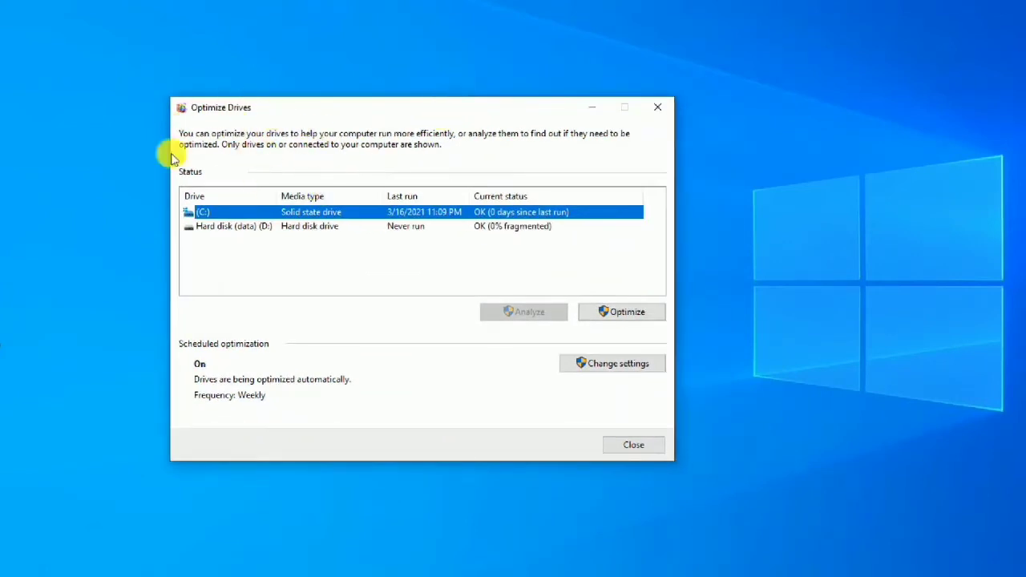
pyautogui.click(617, 365)
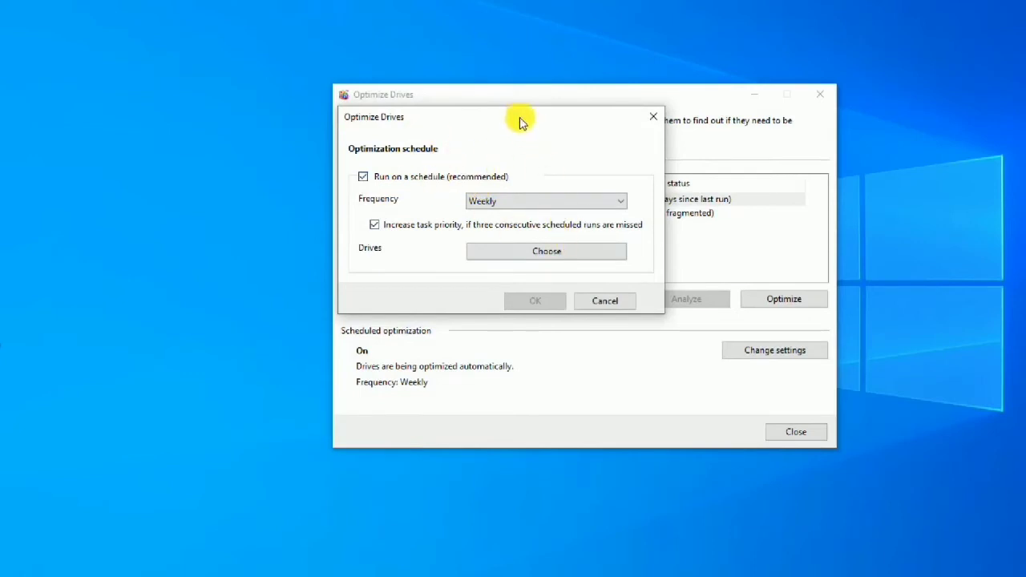
pyautogui.moveTo(519, 122); pyautogui.dragTo(467, 131)
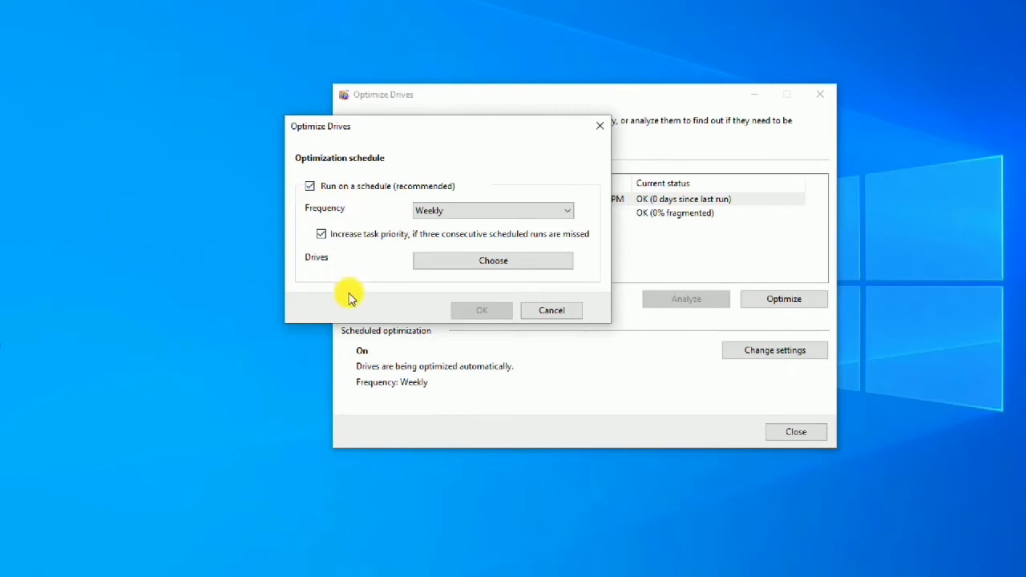
pyautogui.click(311, 188)
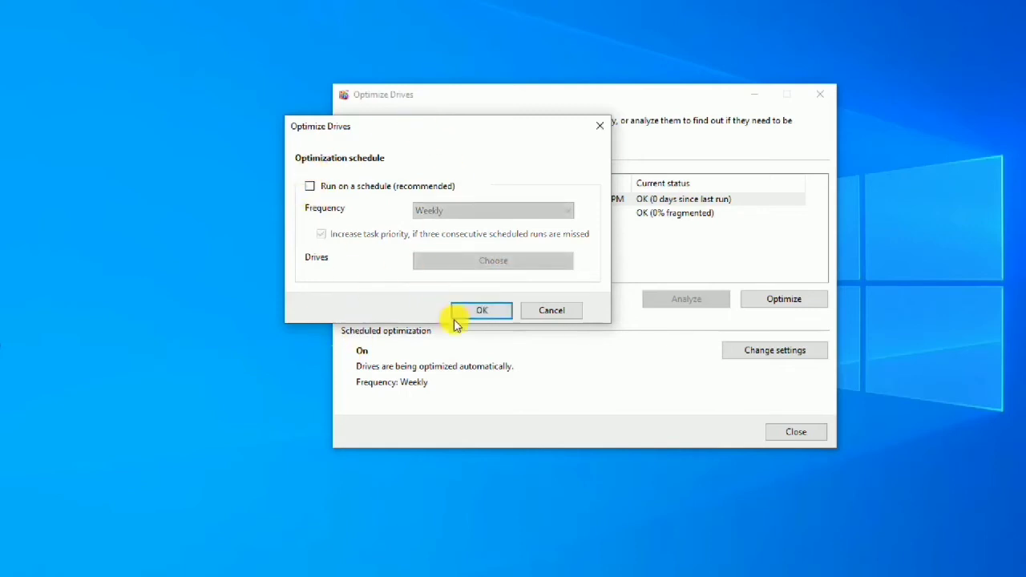
pyautogui.click(485, 311)
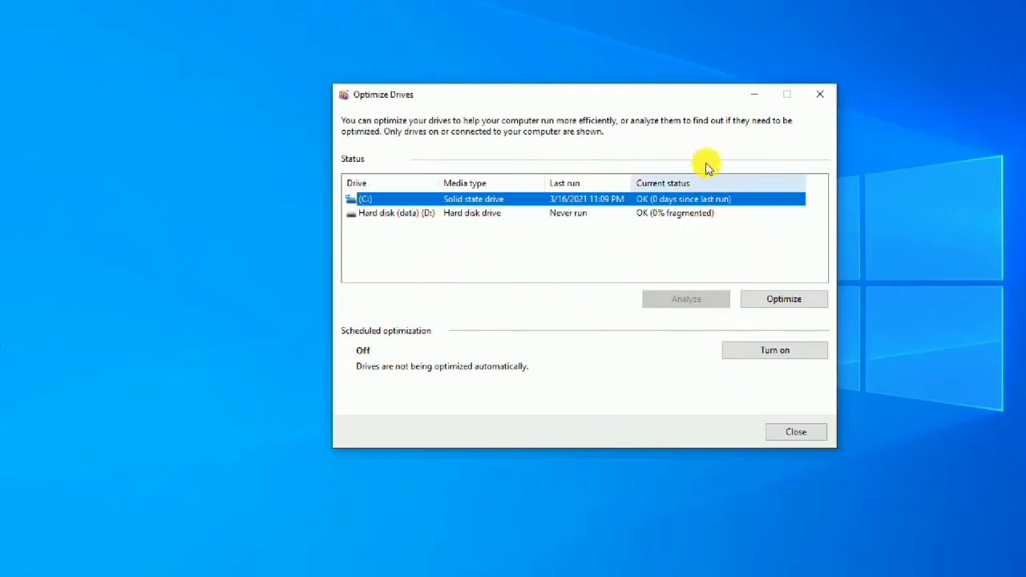
# Run the optimization on the solid state drive (C:) twice, selecting the hard disk (D:) in between
pyautogui.click(800, 303)
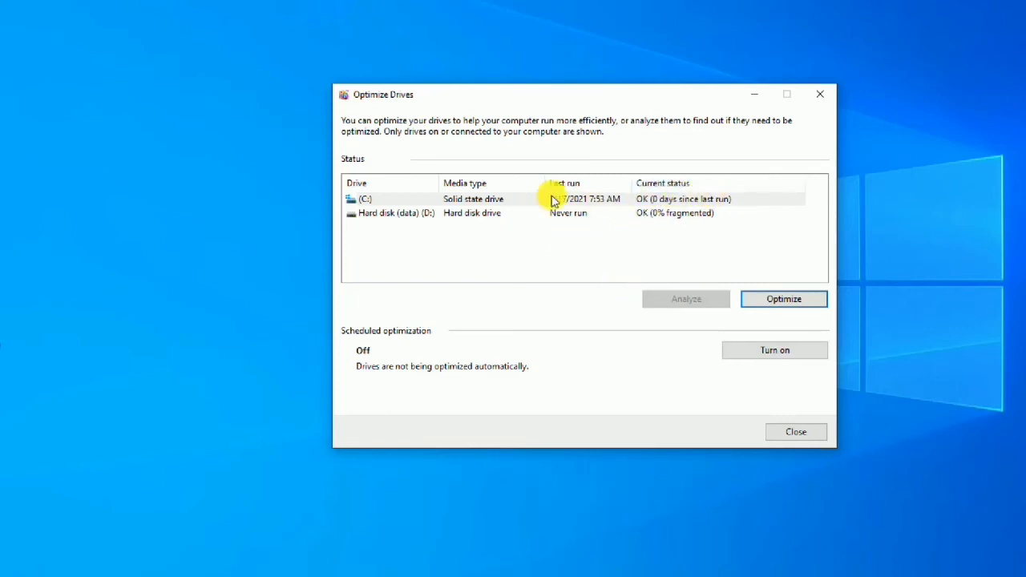
pyautogui.click(703, 201)
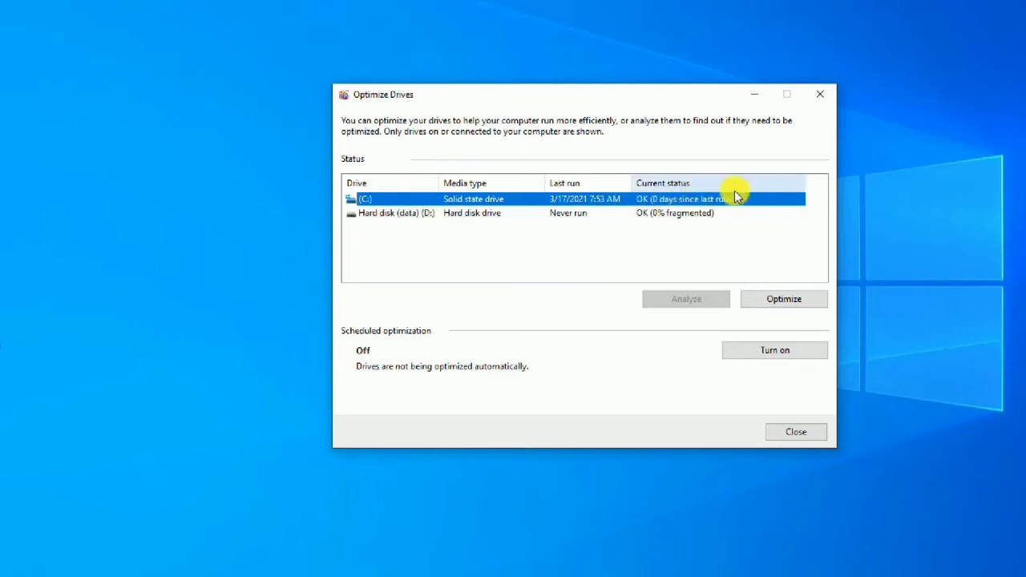
pyautogui.click(665, 215)
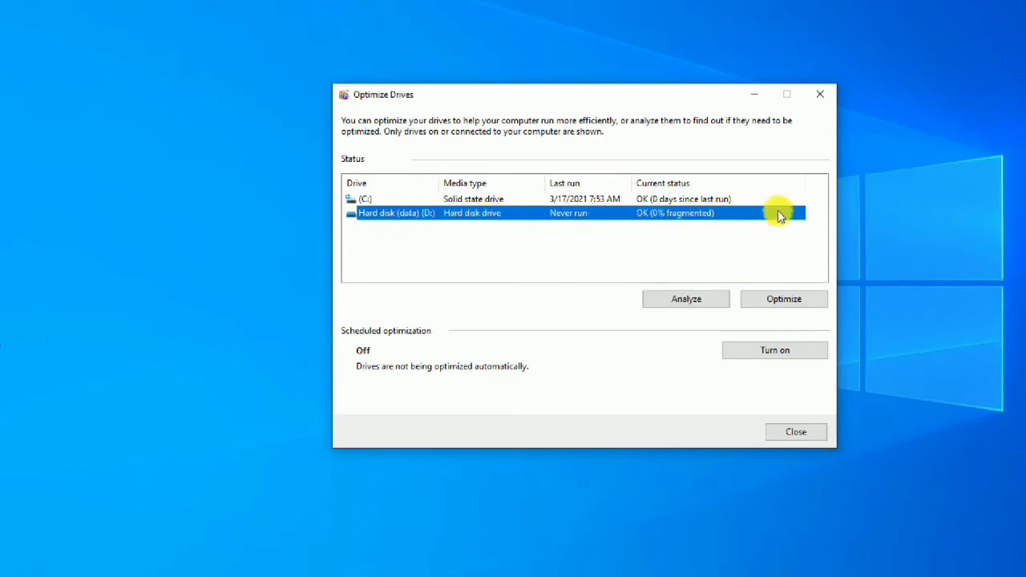
pyautogui.click(609, 200)
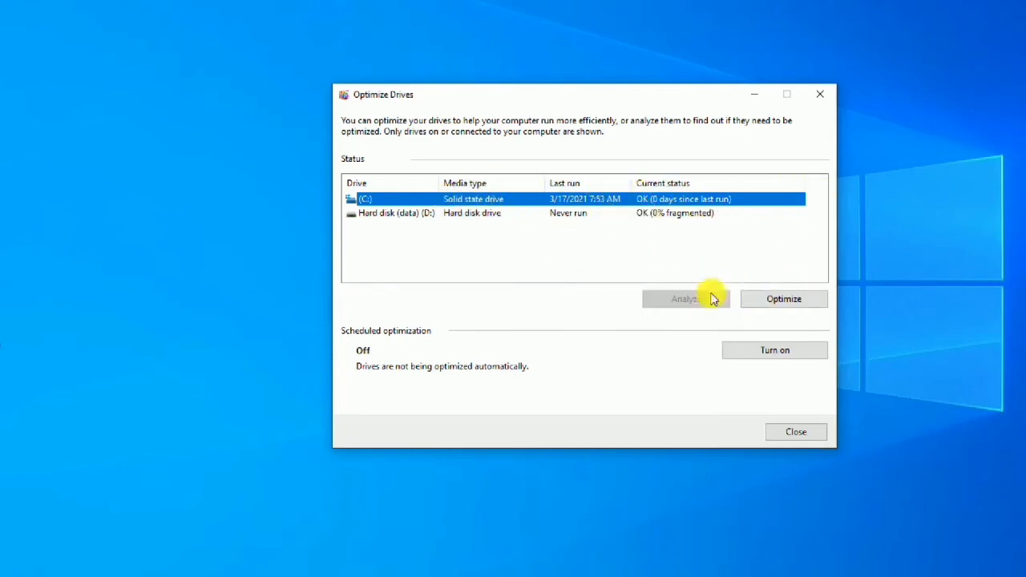
pyautogui.click(779, 297)
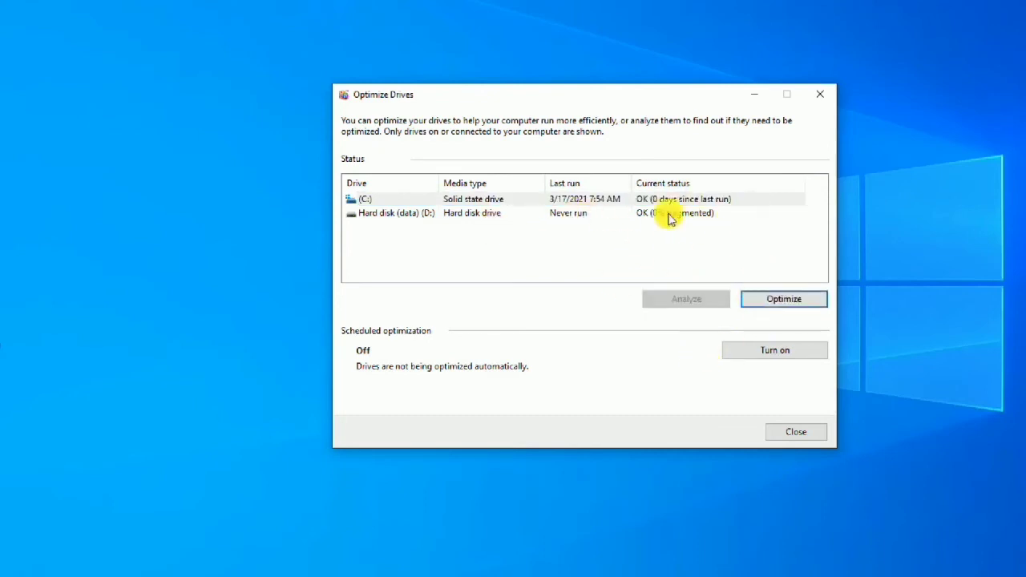
pyautogui.click(641, 201)
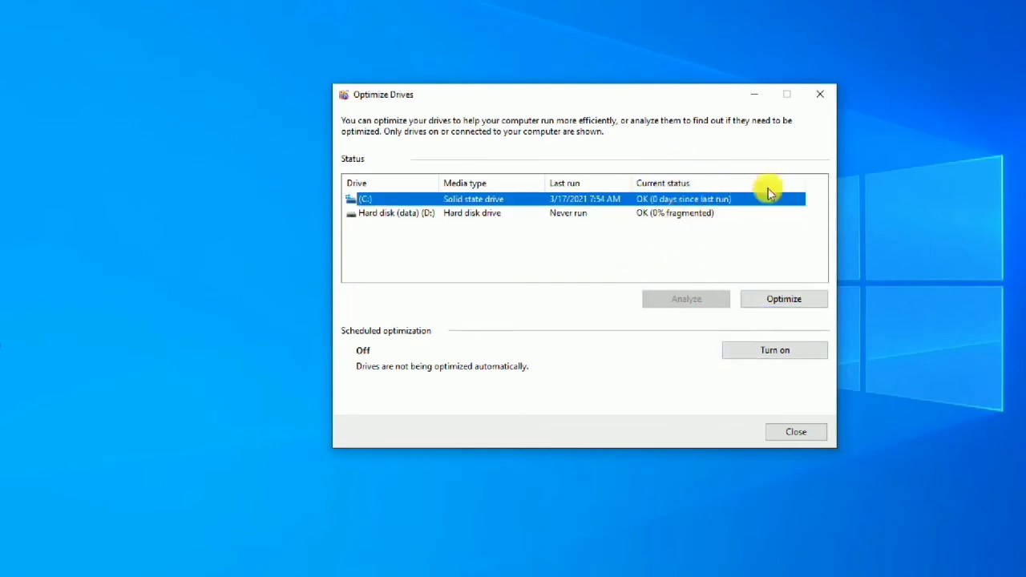
# Close the Optimize Drives window and refresh the desktop
pyautogui.moveTo(625, 96); pyautogui.dragTo(585, 63)
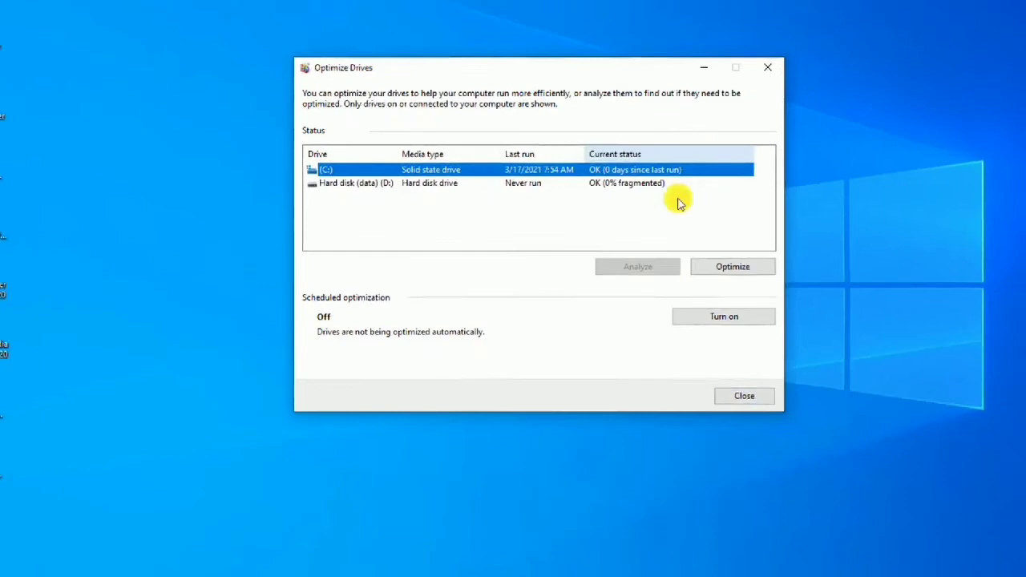
pyautogui.click(743, 395)
pyautogui.rightClick(222, 172)
pyautogui.click(244, 205)
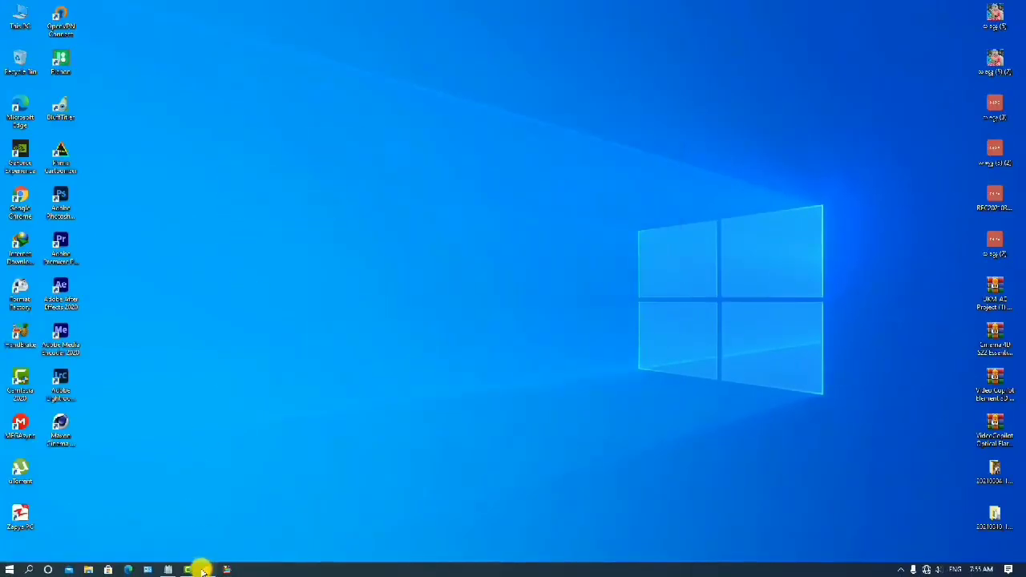
# Return to the Notepad outline and review the window cleaning section, the system restore point entry and the defragmentation entry
pyautogui.click(168, 569)
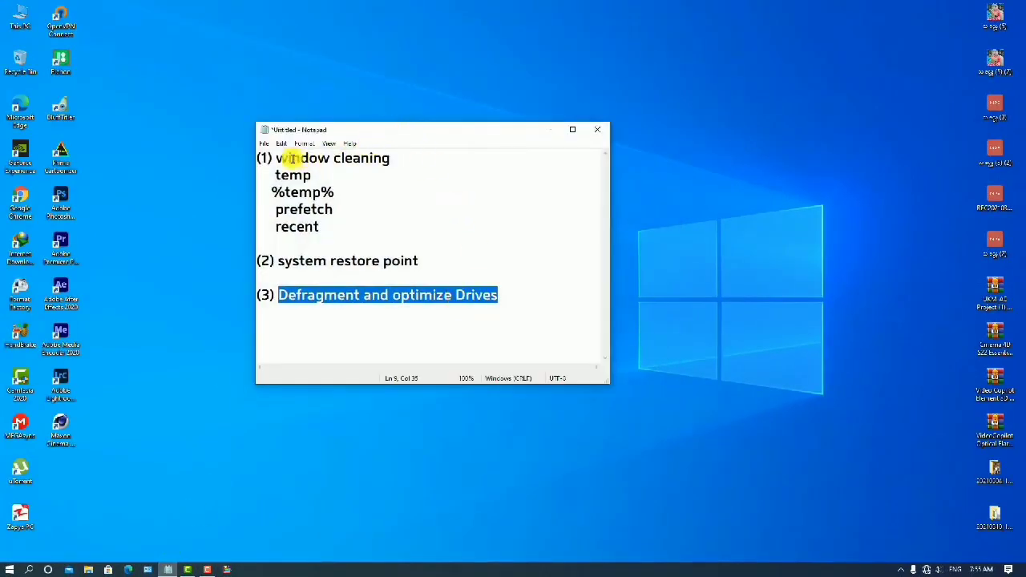
pyautogui.moveTo(275, 158); pyautogui.dragTo(419, 222)
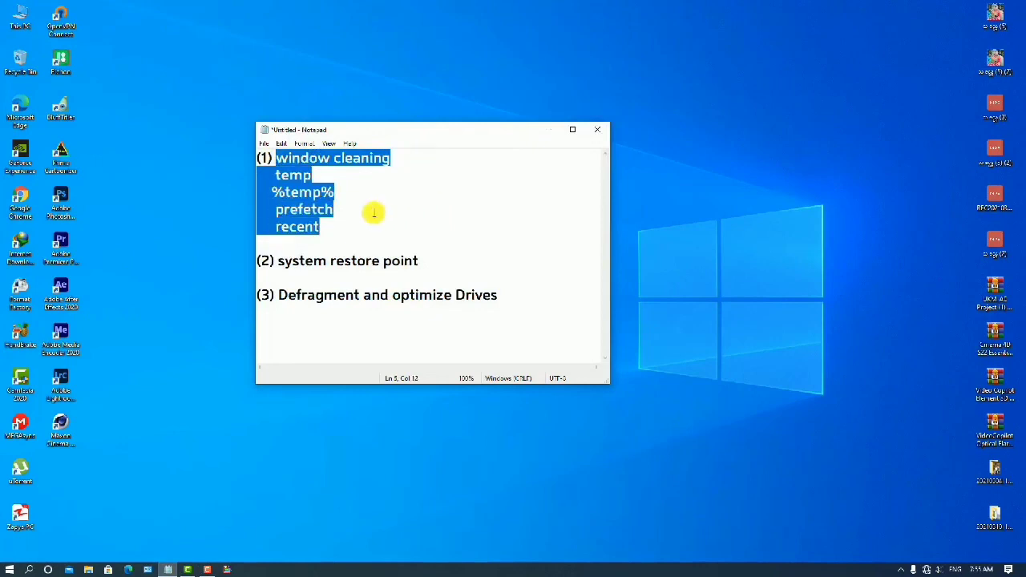
pyautogui.moveTo(276, 261); pyautogui.dragTo(412, 295)
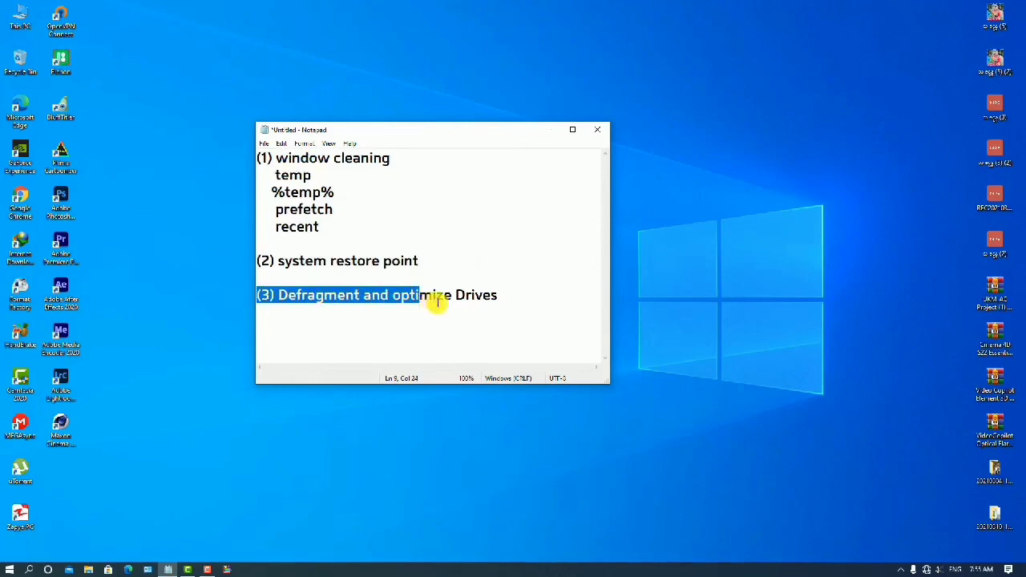
pyautogui.moveTo(529, 293); pyautogui.dragTo(332, 275)
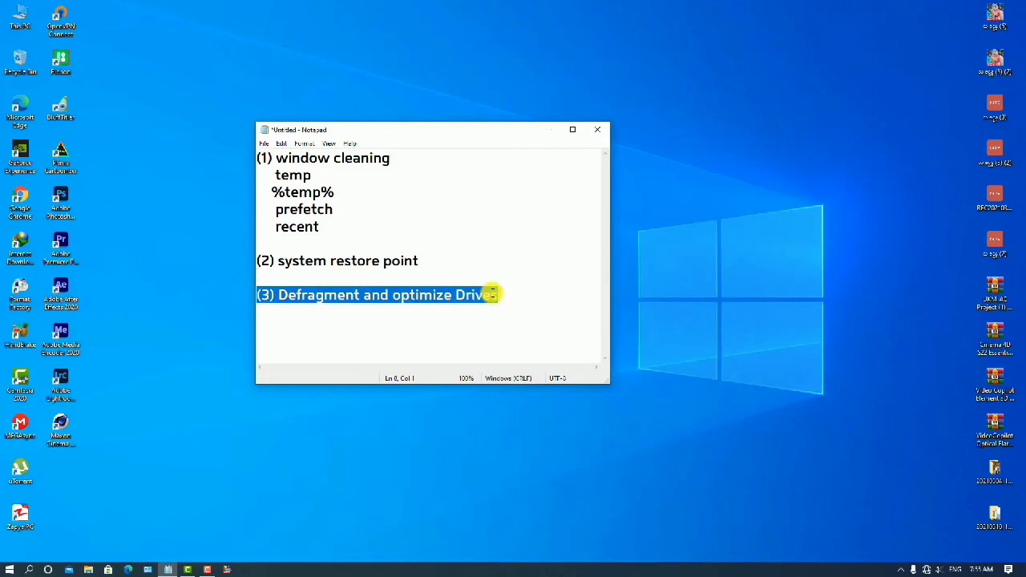
pyautogui.moveTo(499, 295); pyautogui.dragTo(113, 286)
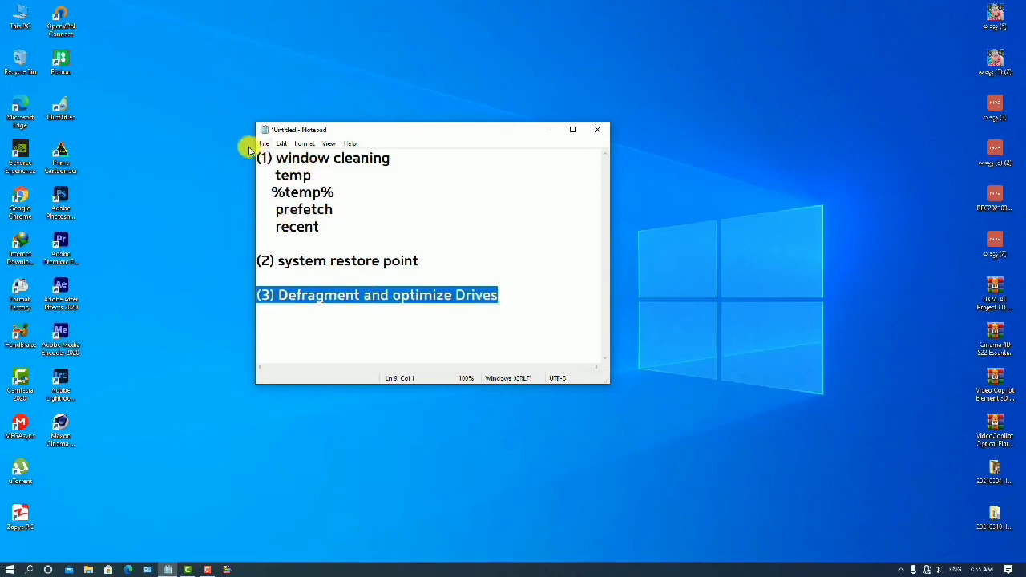
# Highlight the whole Notepad outline, from the window cleaning section through Defragment and optimize Drives, to recap all three parts
pyautogui.moveTo(262, 160); pyautogui.dragTo(496, 305)
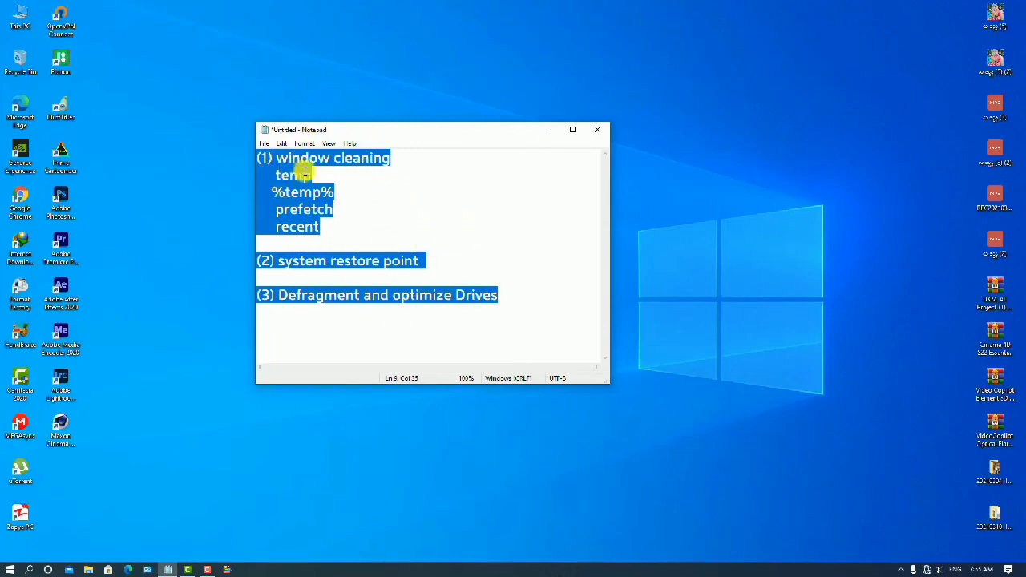
pyautogui.moveTo(300, 158); pyautogui.dragTo(499, 314)
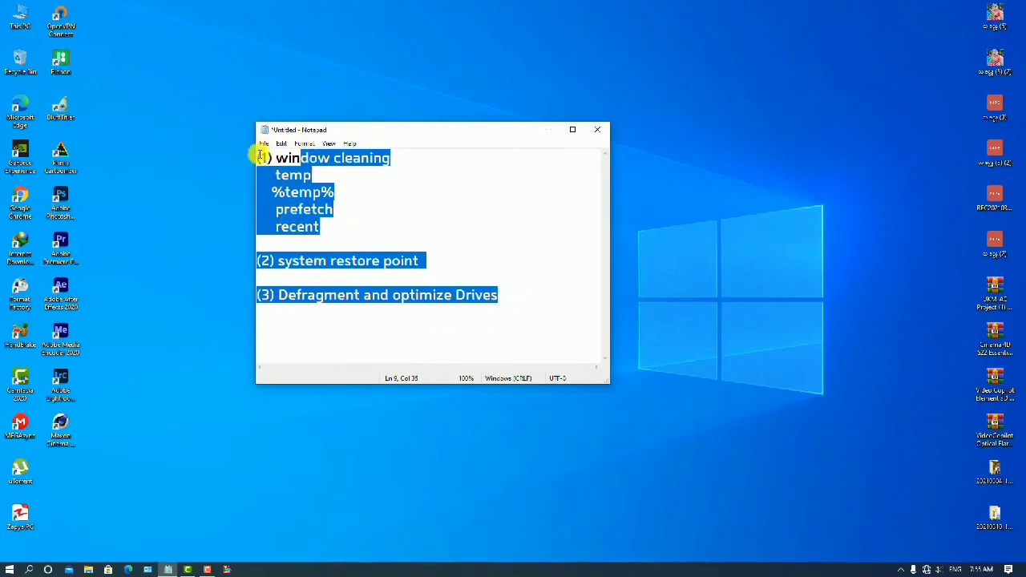
pyautogui.moveTo(258, 157); pyautogui.dragTo(540, 327)
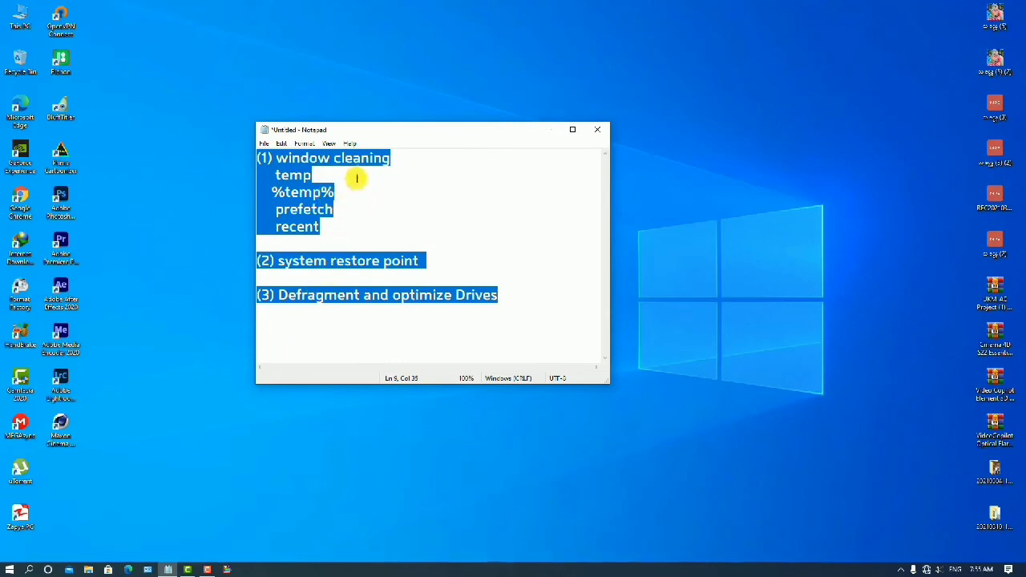
pyautogui.moveTo(264, 156); pyautogui.dragTo(484, 295)
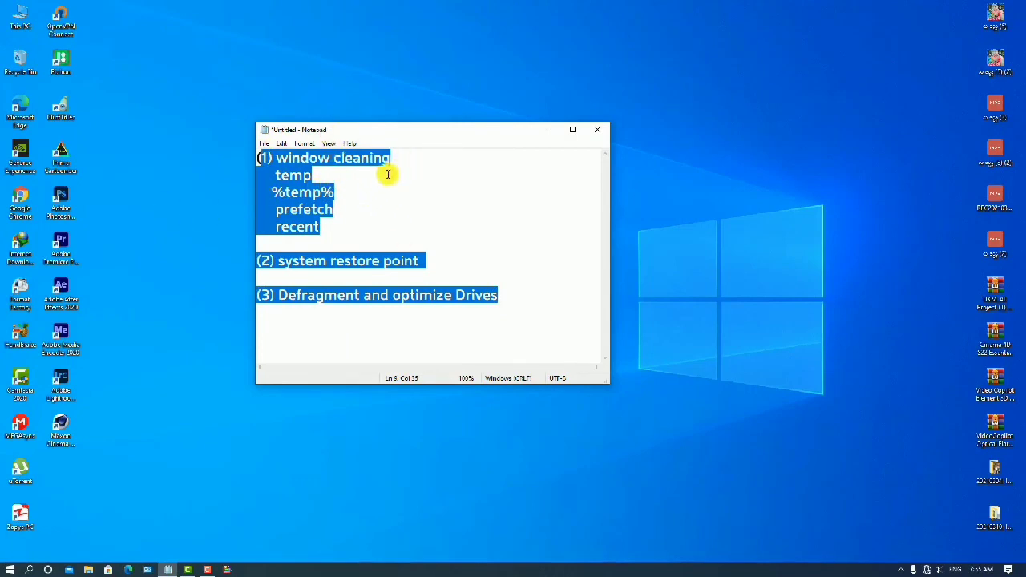
pyautogui.moveTo(399, 157); pyautogui.dragTo(524, 310)
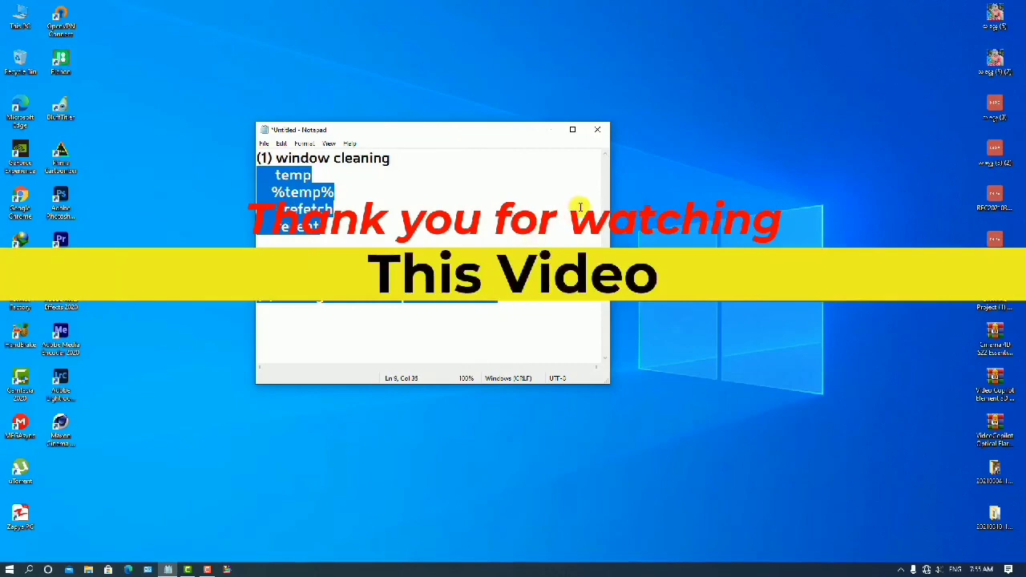
# Close the untitled Notepad outline without saving it and refresh the desktop twice
pyautogui.click(597, 129)
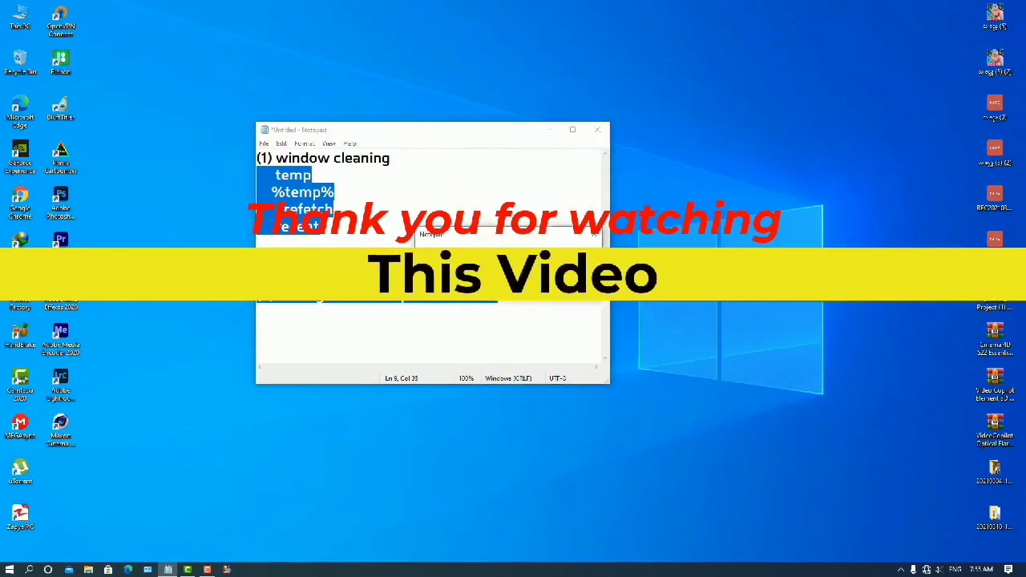
pyautogui.hotkey('alt', 'n')
pyautogui.rightClick(373, 184)
pyautogui.click(398, 216)
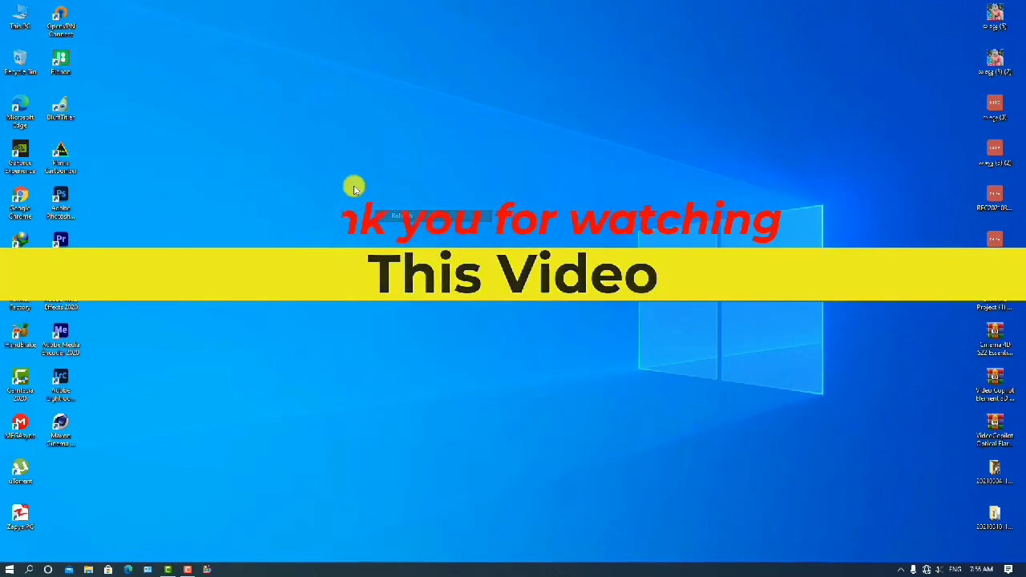
pyautogui.rightClick(355, 189)
pyautogui.click(376, 214)
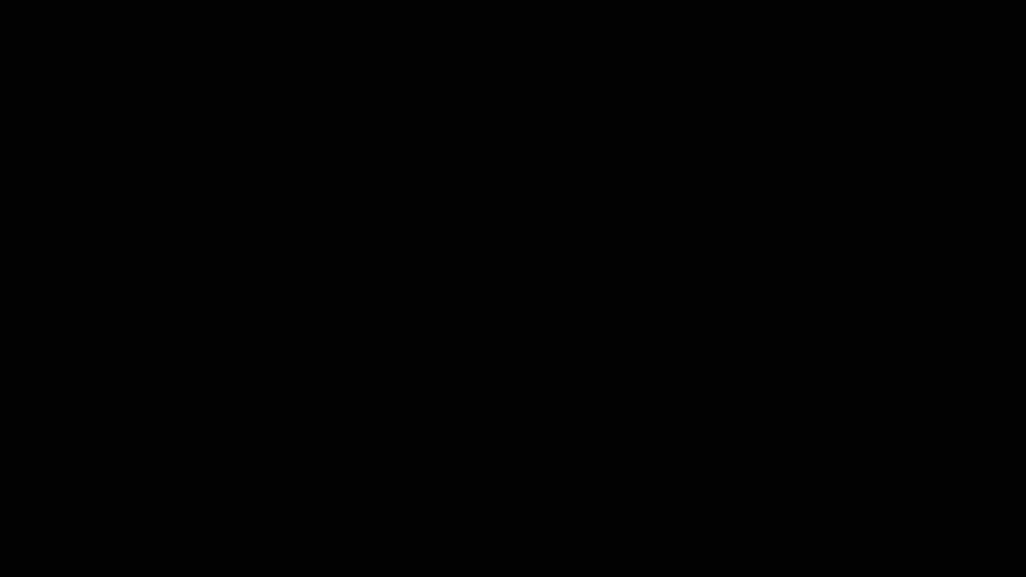